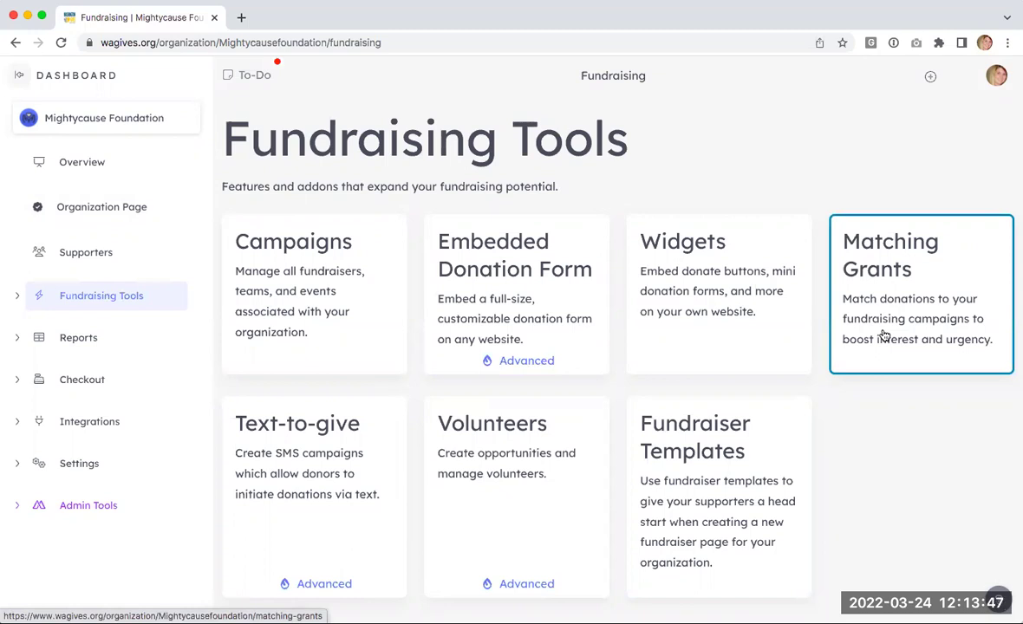
Step: Open the Matching Grants manager from the fundraising tools
left_click(884, 334)
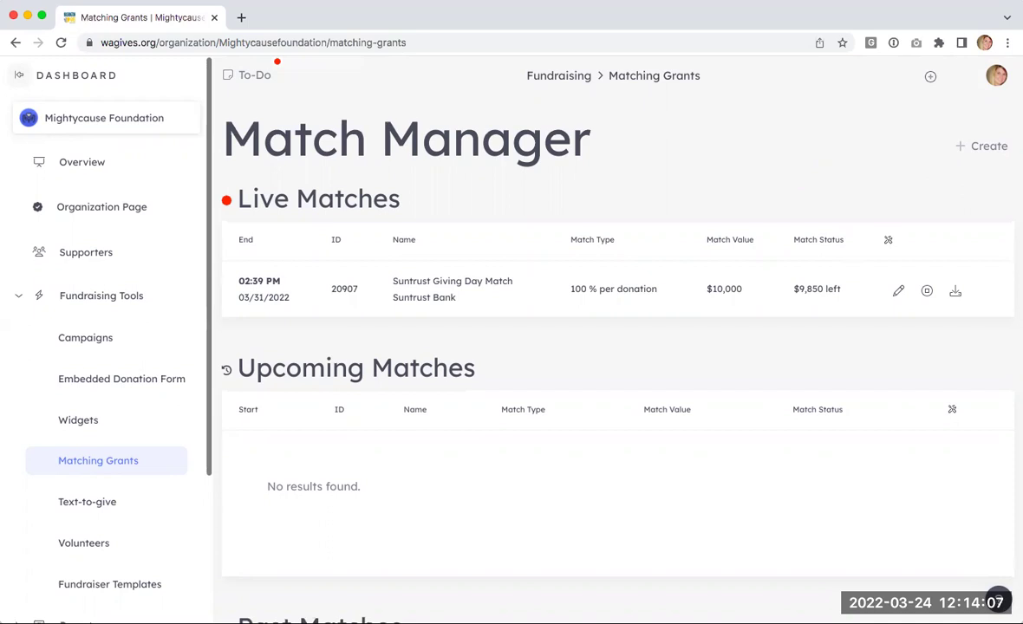
left_click(998, 598)
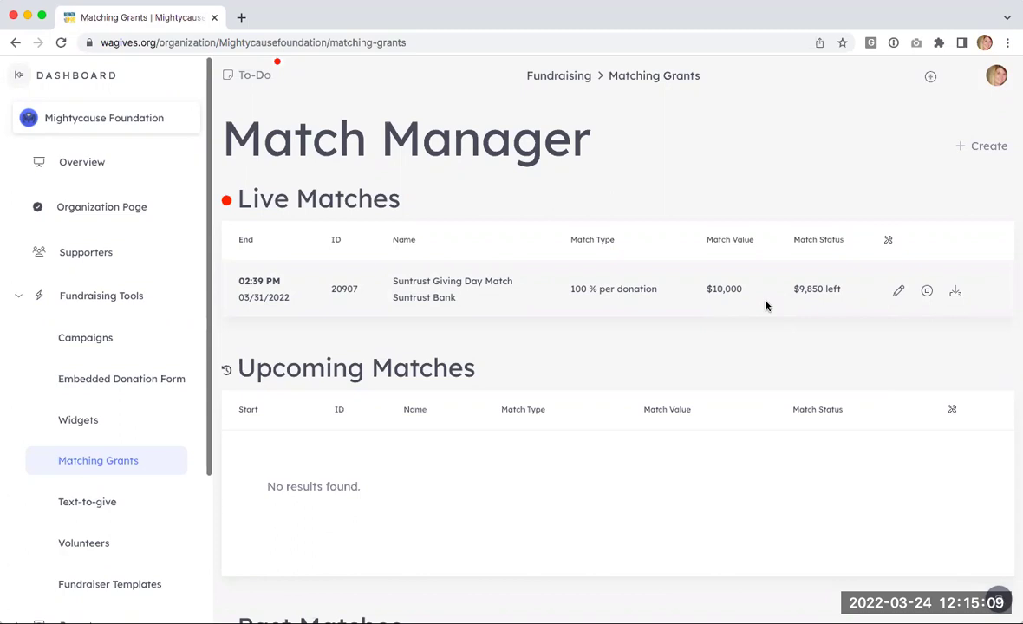
Step: Examine the form for creating a new match from sponsor details to match conditions, and return to the match manager
left_click(986, 151)
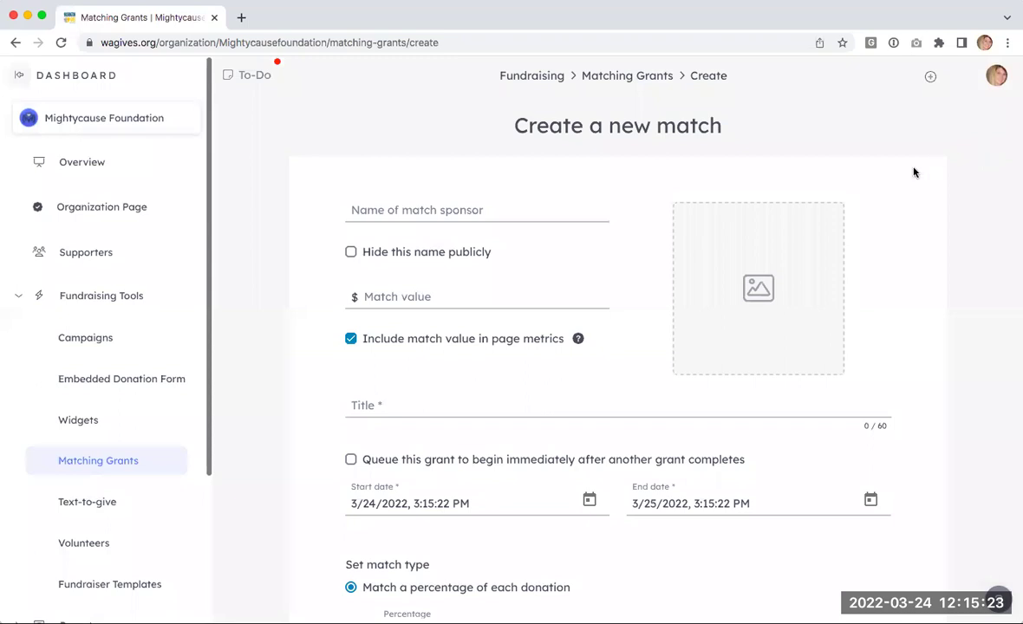
scroll(914, 172, "down", 3)
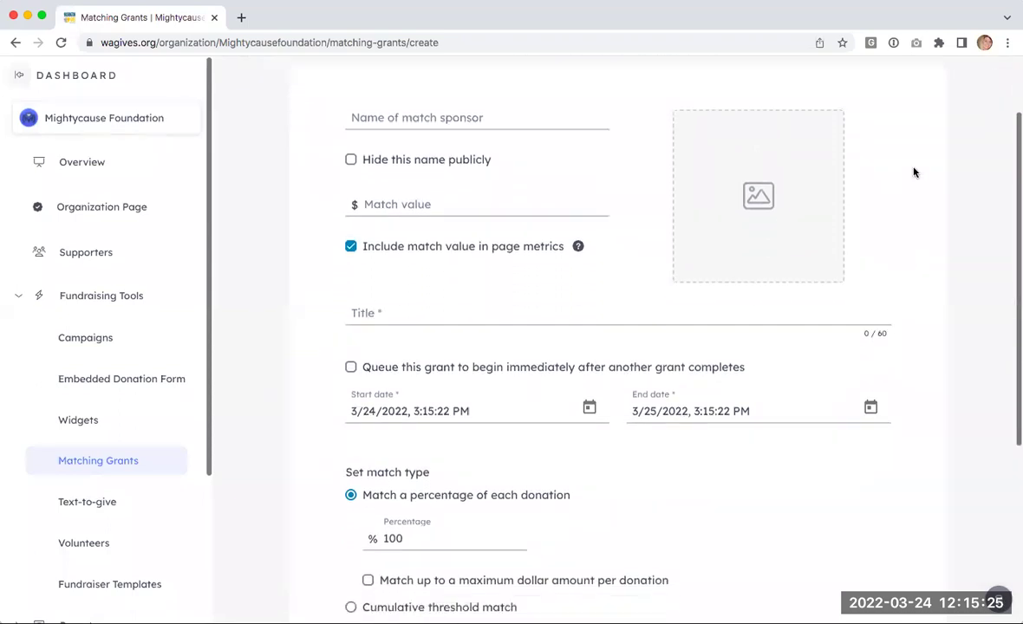
scroll(913, 173, "down", 7)
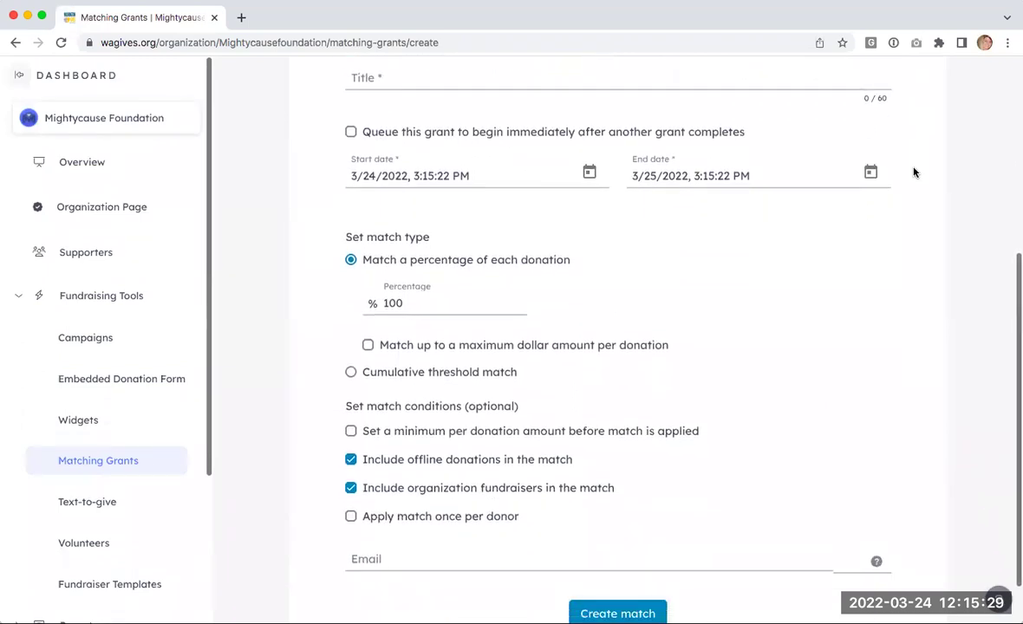
scroll(914, 172, "down", 2)
scroll(914, 172, "up", 8)
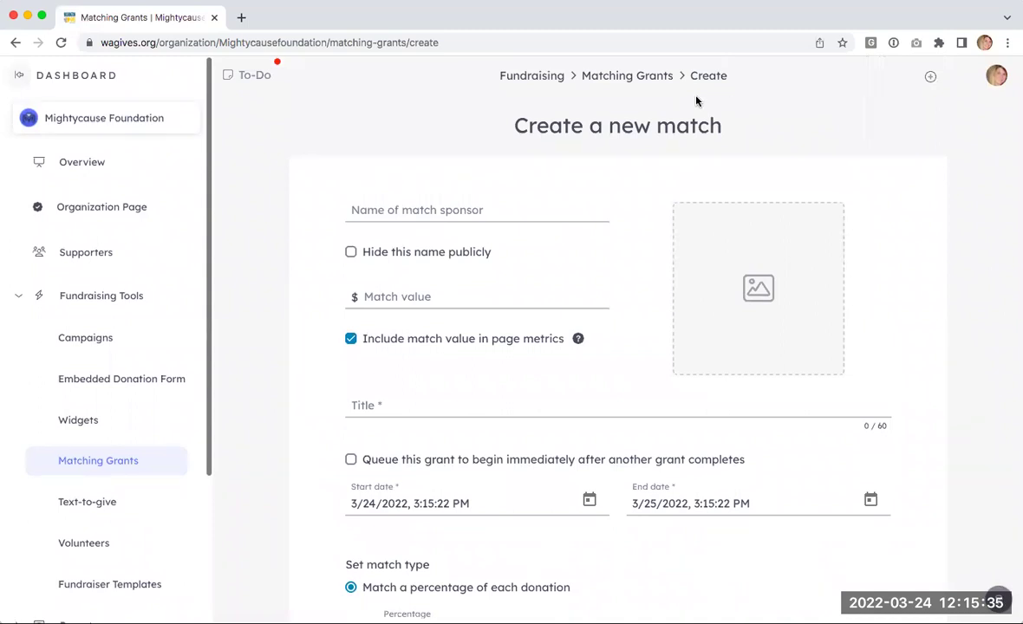
left_click(639, 79)
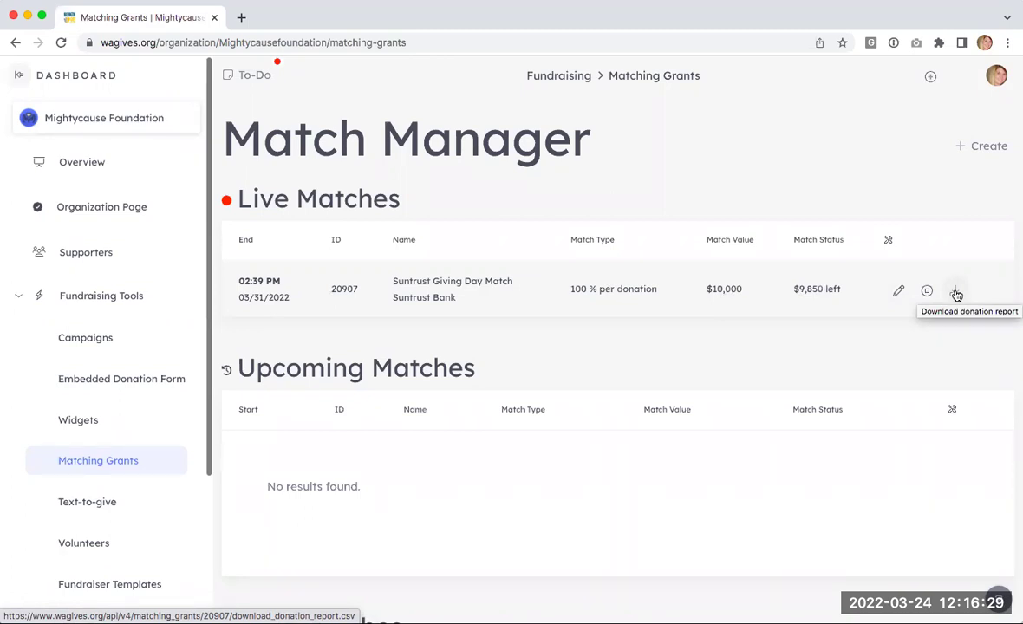
Step: Review the live, upcoming and past matches together with their management and report options
scroll(895, 333, "down", 1)
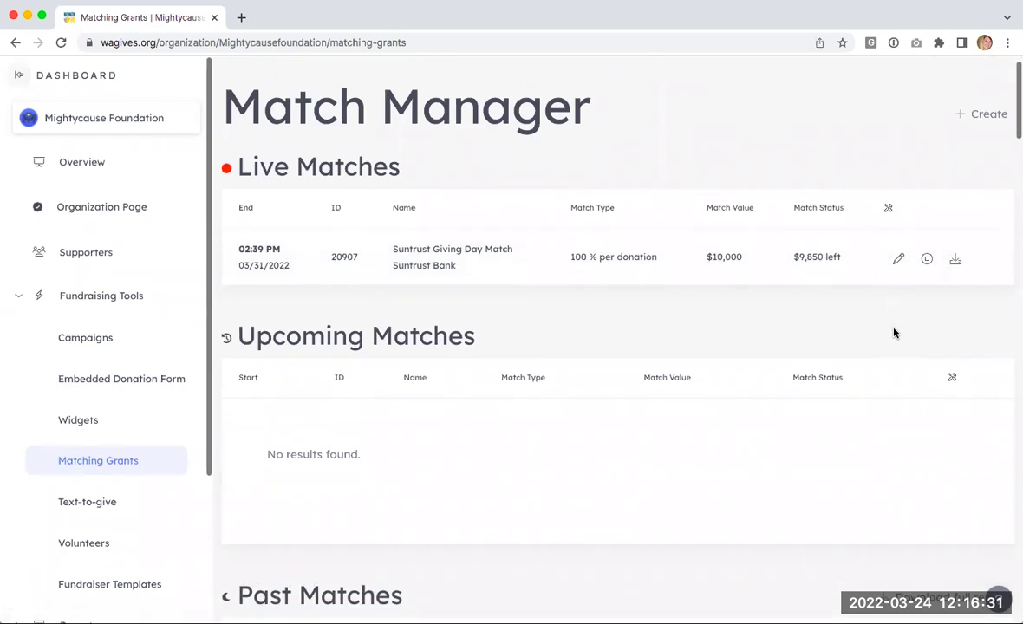
scroll(893, 334, "down", 1)
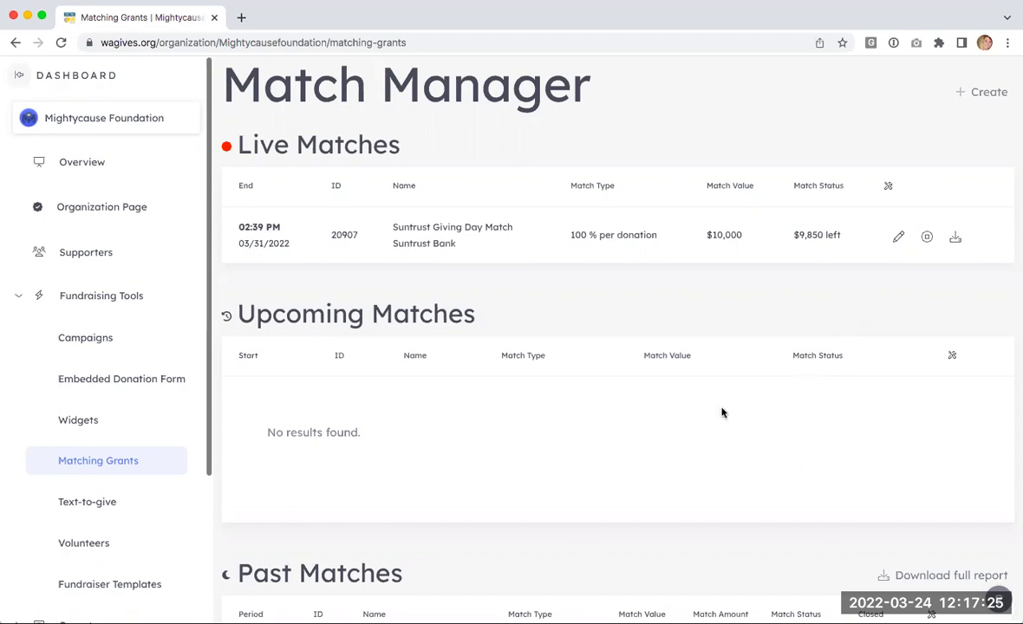
scroll(722, 413, "down", 3)
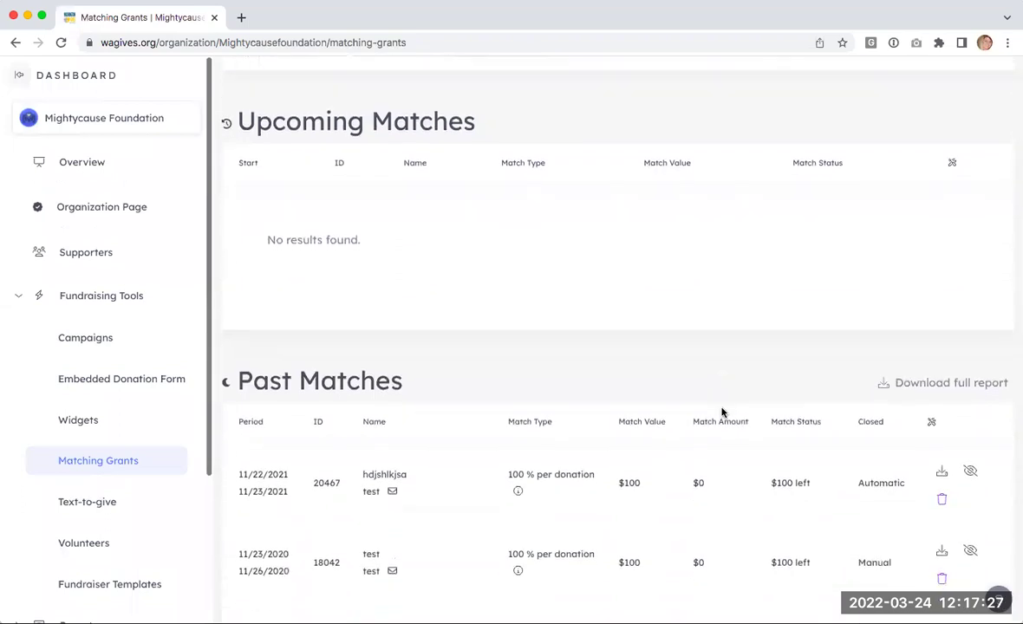
scroll(723, 413, "down", 2)
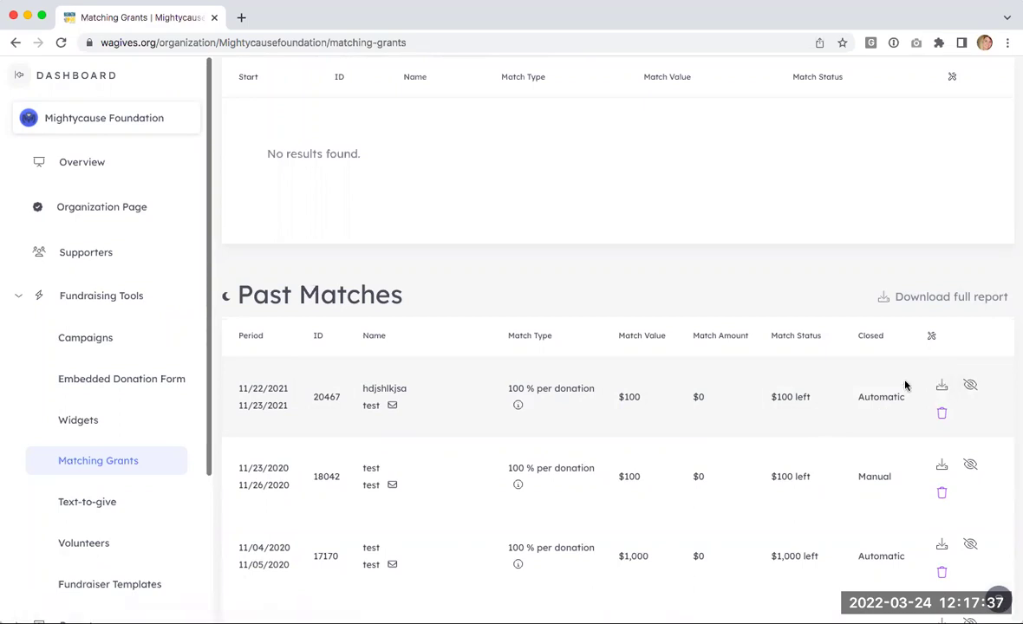
scroll(905, 385, "up", 5)
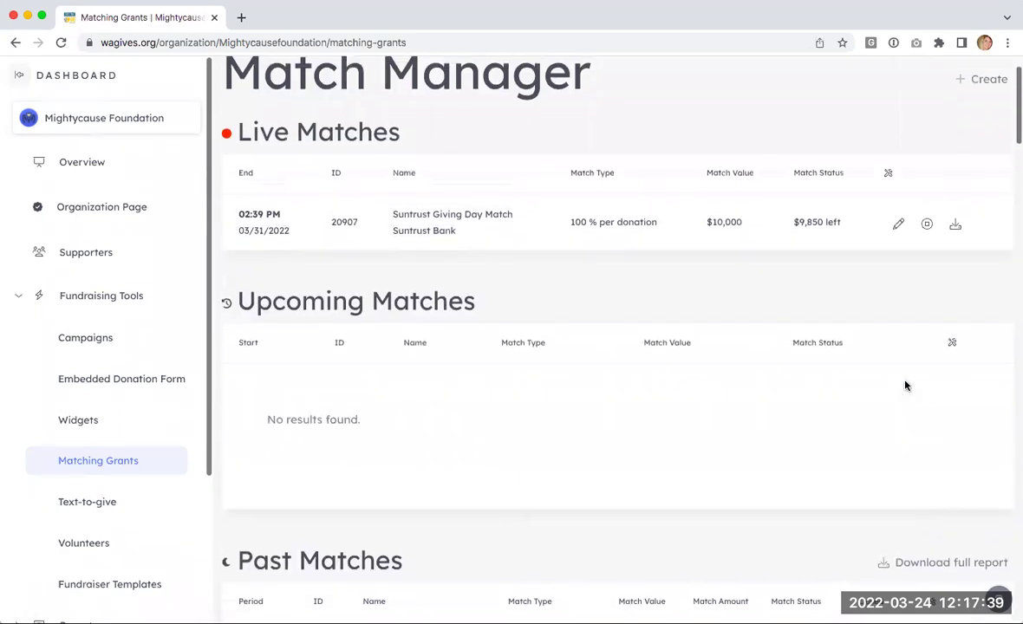
scroll(906, 384, "down", 1)
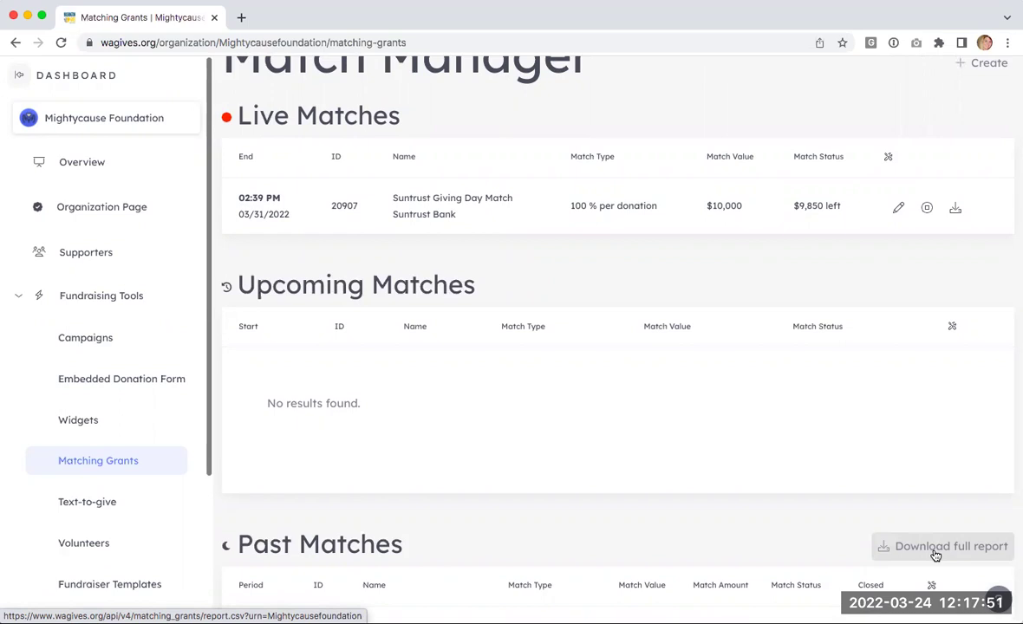
scroll(933, 553, "up", 2)
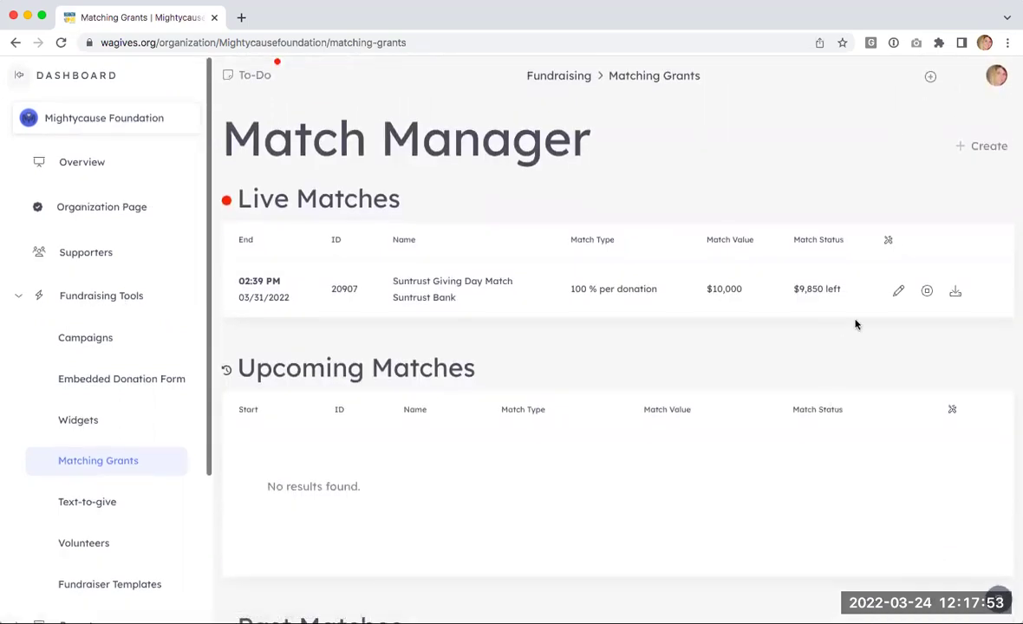
Step: Open the live Suntrust Giving Day Match for editing and try the option that hides the sponsor name publicly
left_click(897, 293)
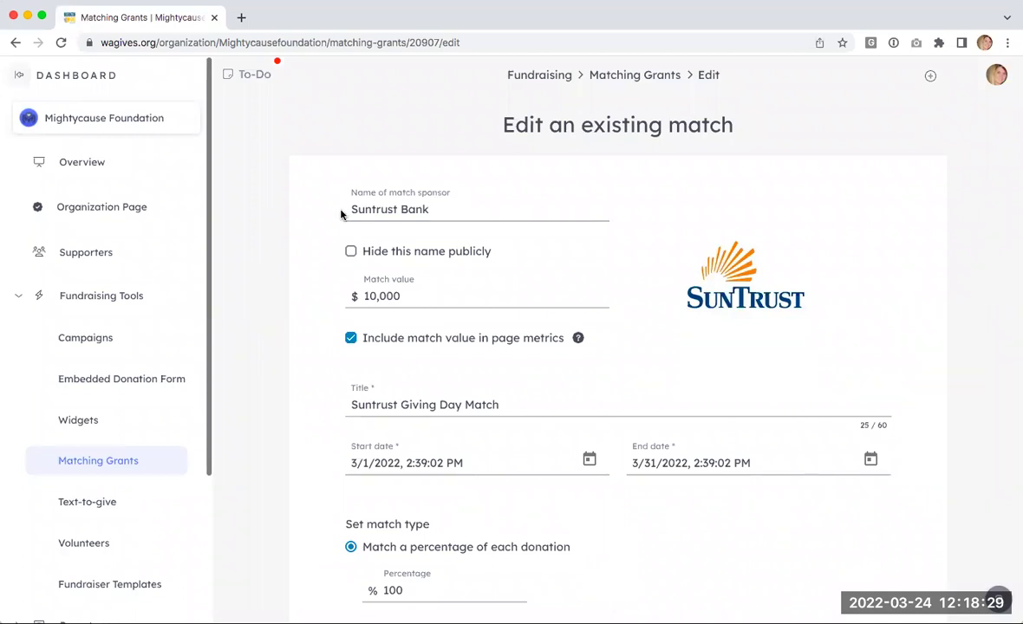
left_click(429, 256)
left_click(351, 254)
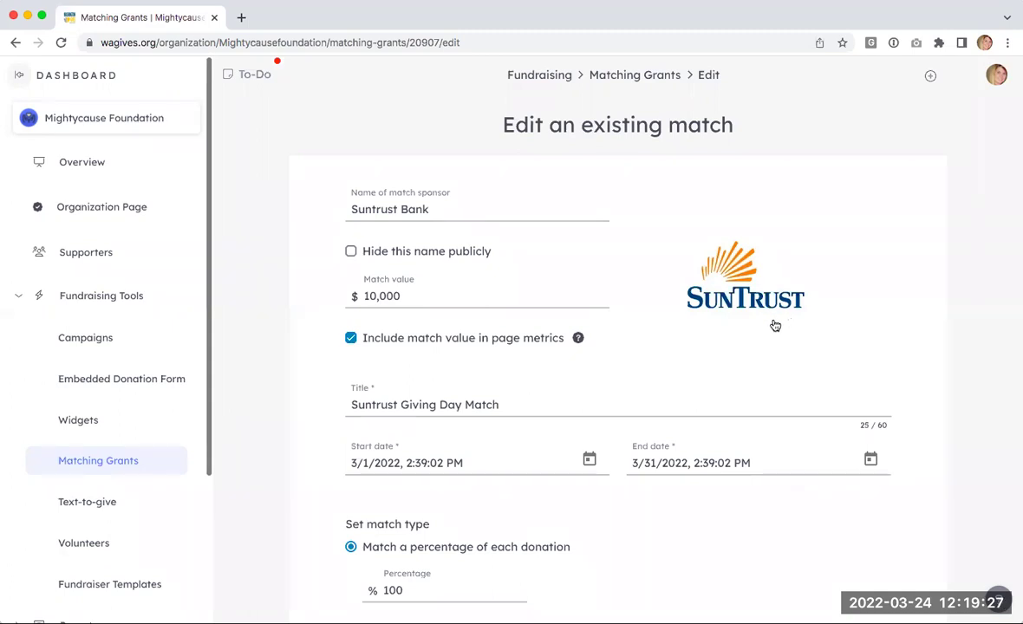
Step: Enable matching up to a maximum dollar amount per donation and set the amount to $100
scroll(774, 324, "down", 1)
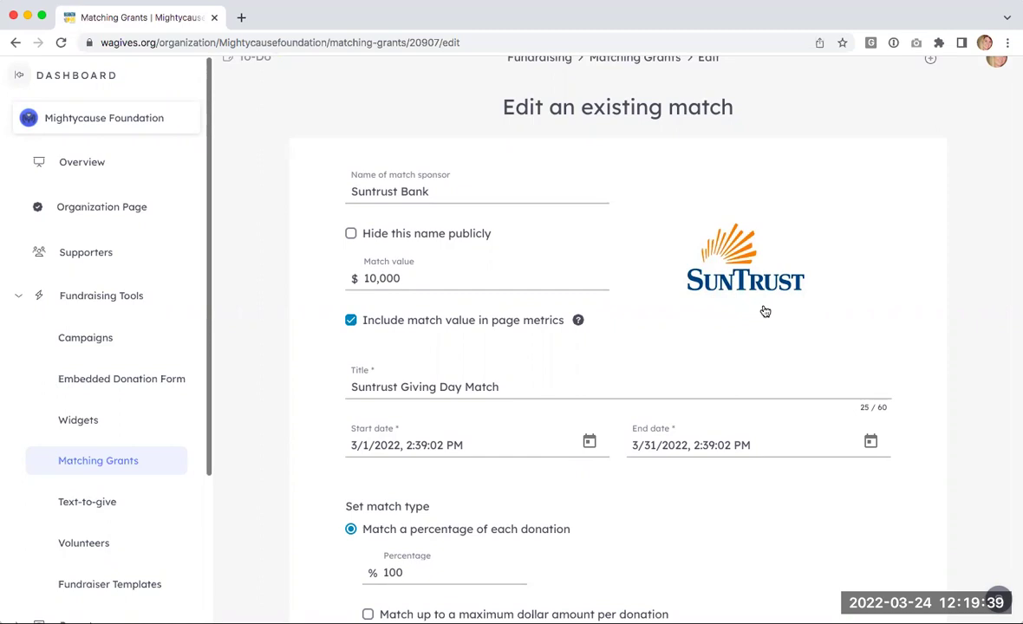
scroll(765, 311, "down", 3)
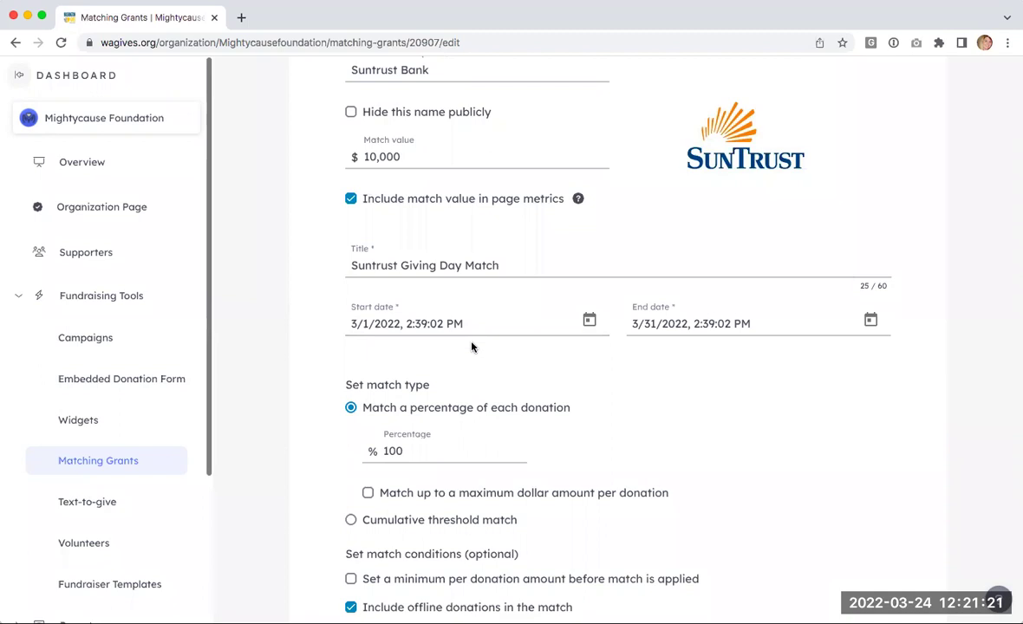
scroll(471, 347, "down", 1)
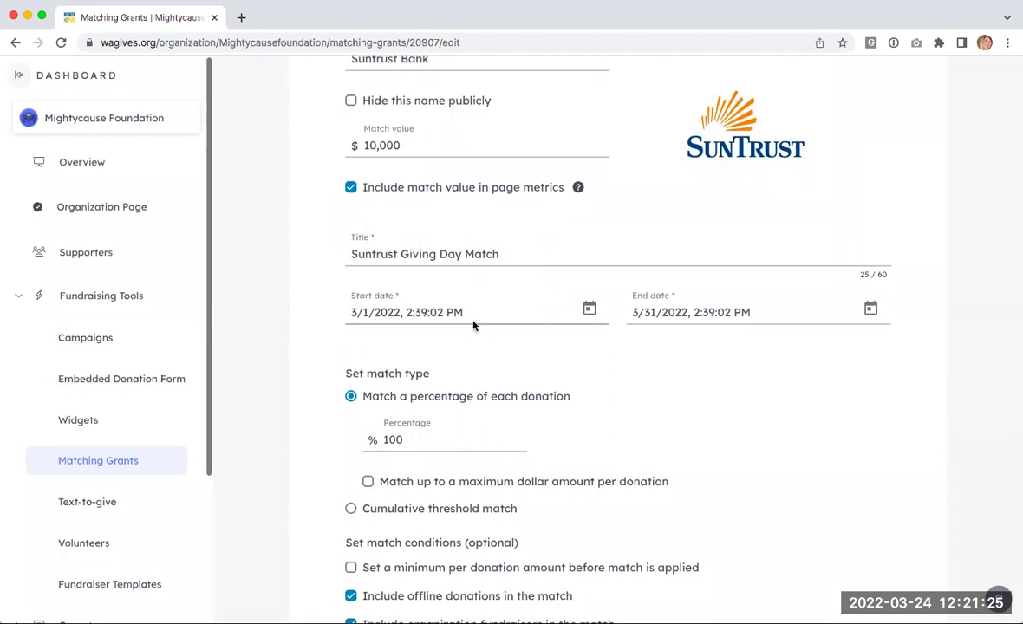
scroll(473, 325, "down", 3)
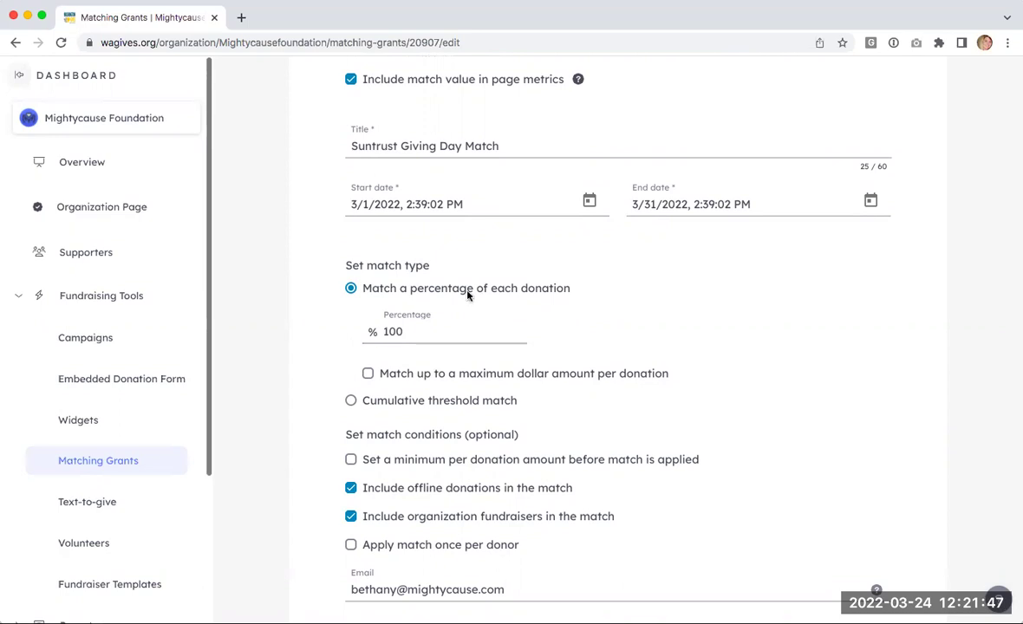
scroll(414, 310, "down", 2)
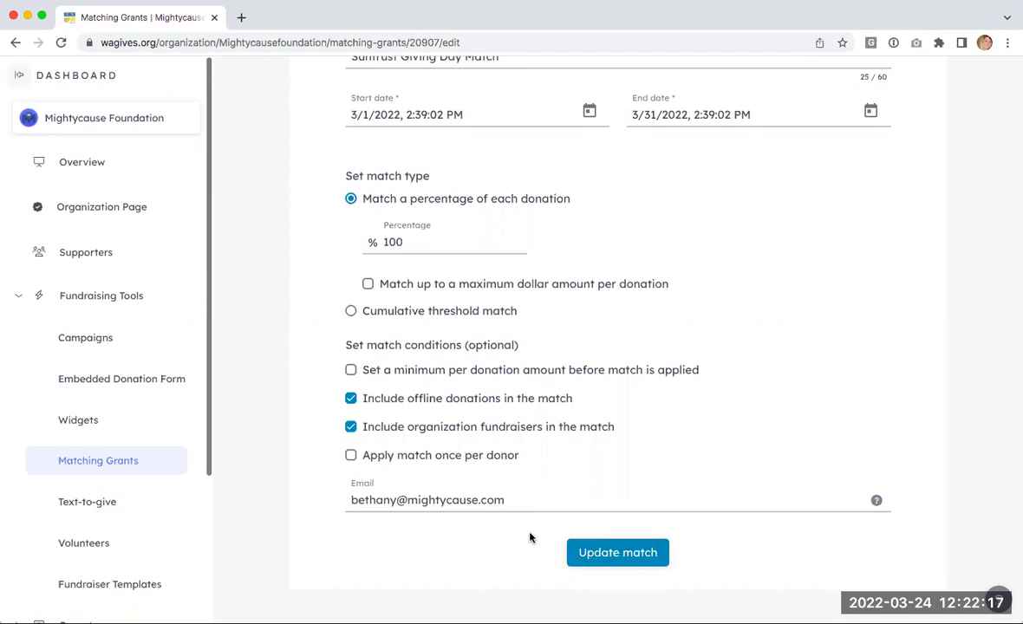
left_click(487, 287)
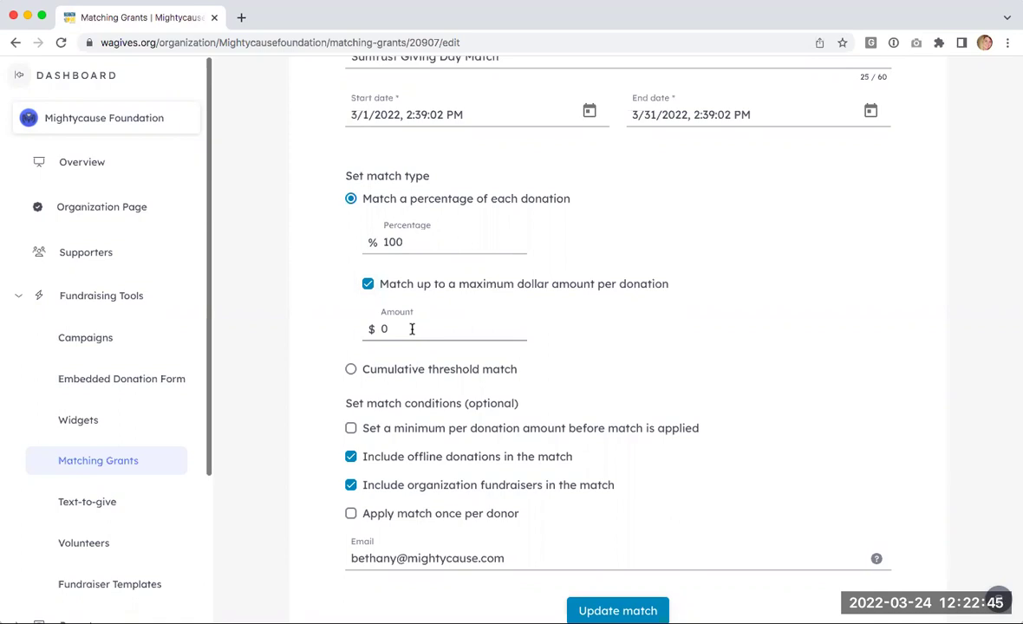
left_click(379, 328)
type("100")
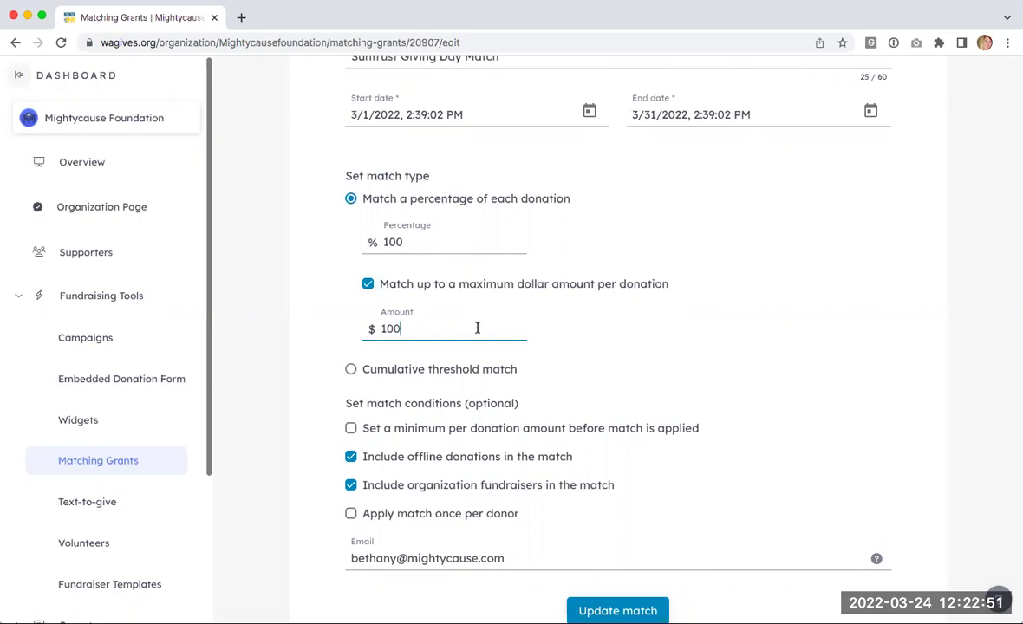
Step: Change the maximum matched amount per donation to $1,000
key("BackSpace")
key("BackSpace")
key("BackSpace")
type("1,000")
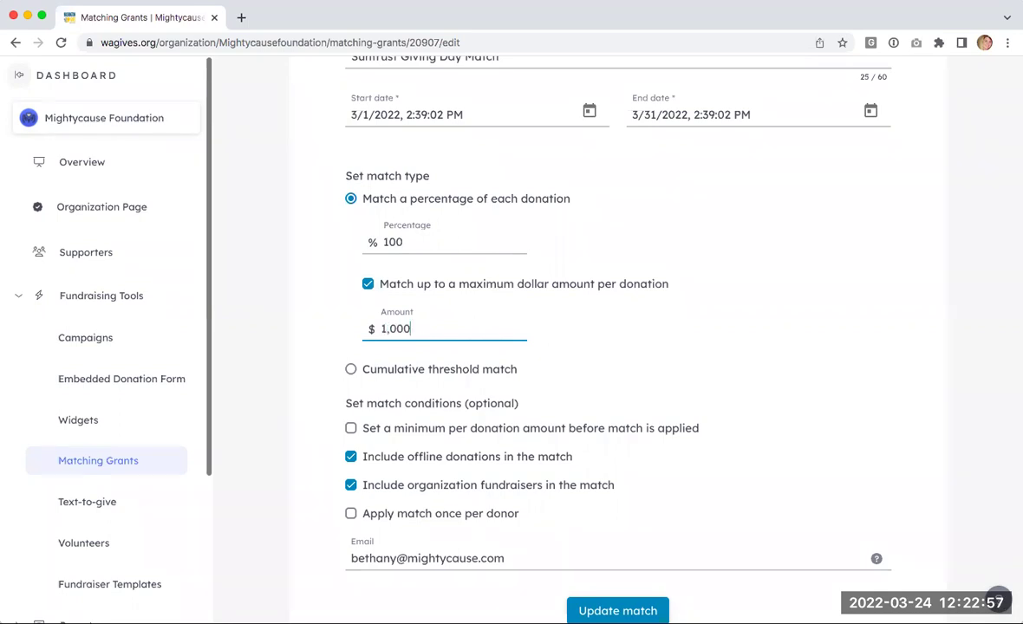
Step: Remove the maximum amount per donation, and switch the match type to cumulative threshold and back to percentage
left_click_drag(431, 329, 334, 329)
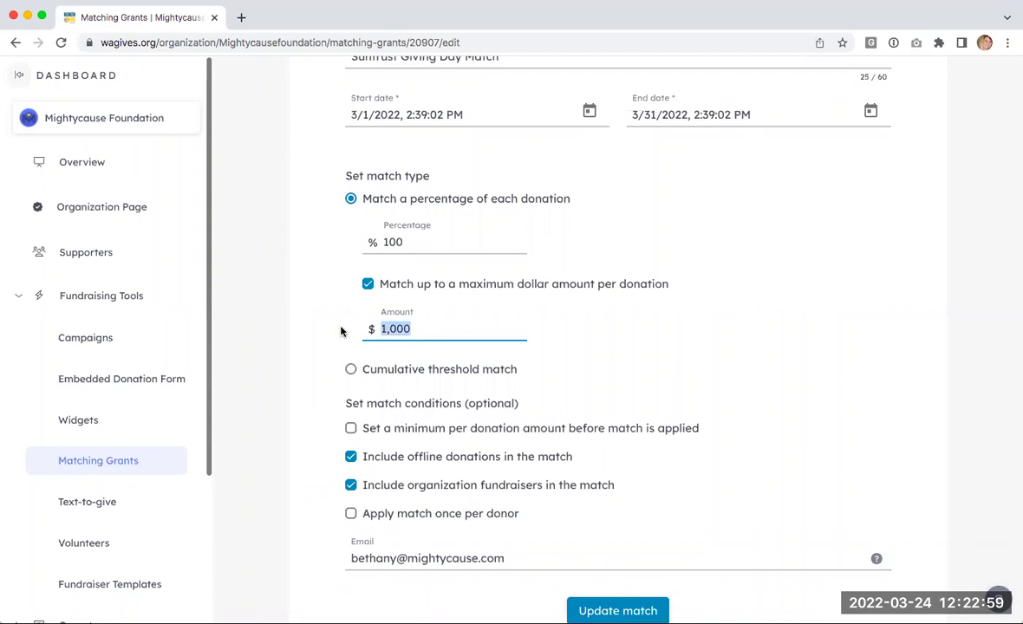
key("BackSpace")
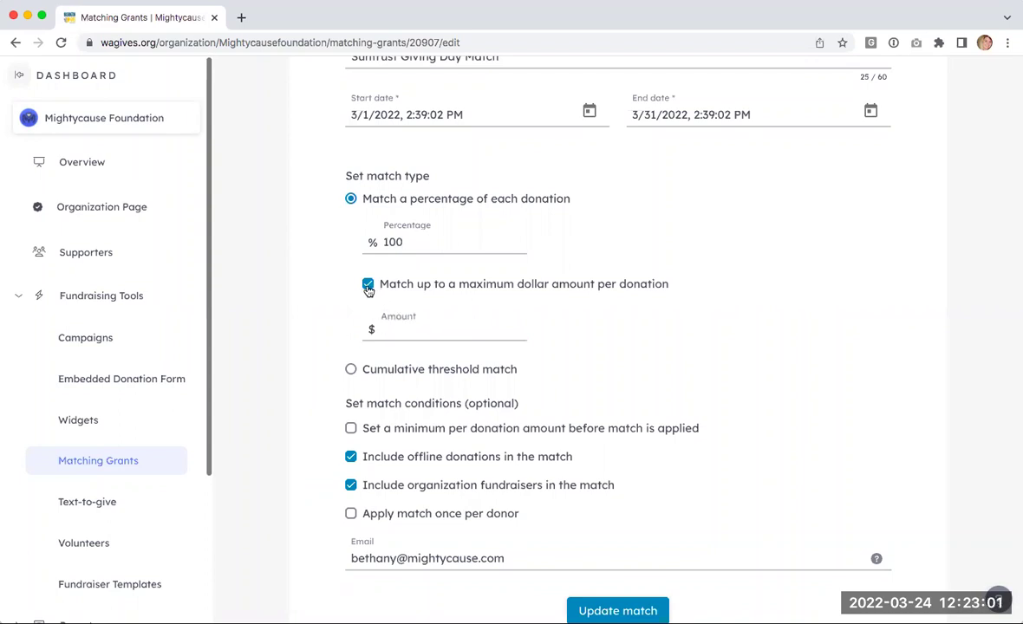
left_click(368, 285)
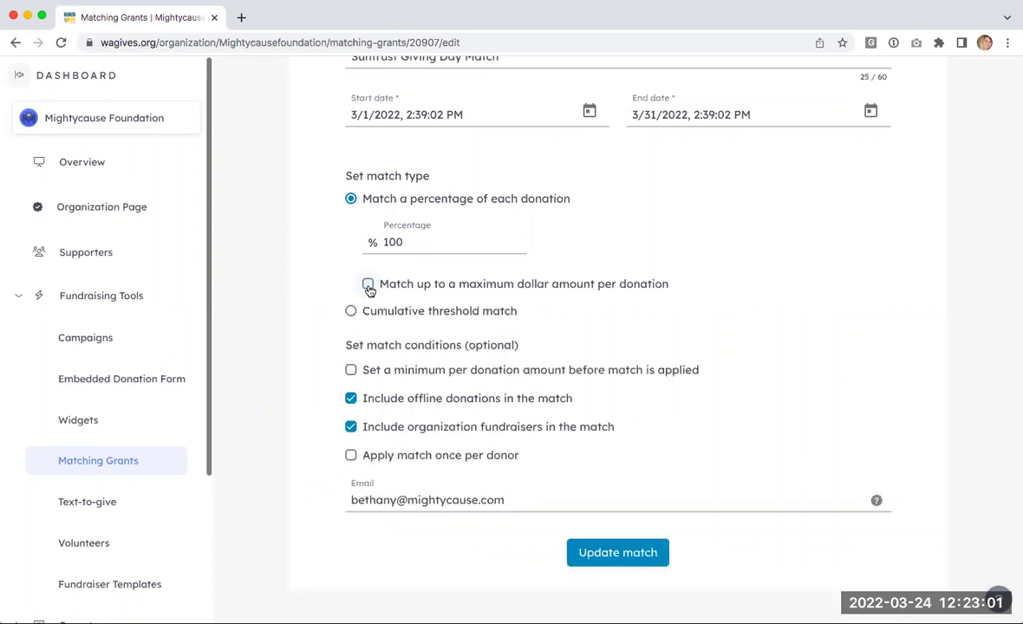
left_click(403, 312)
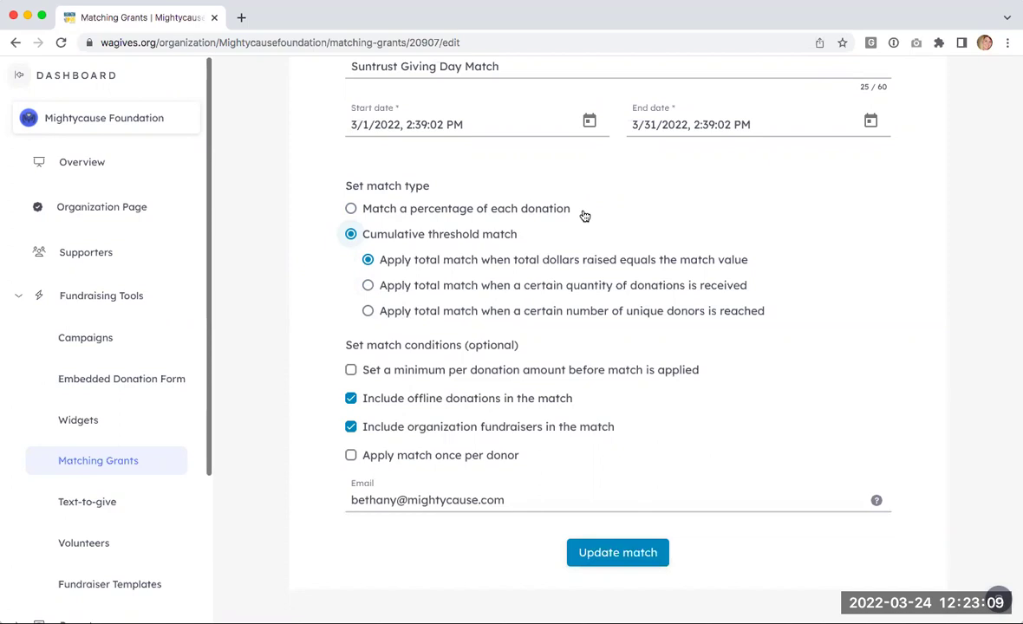
left_click(525, 216)
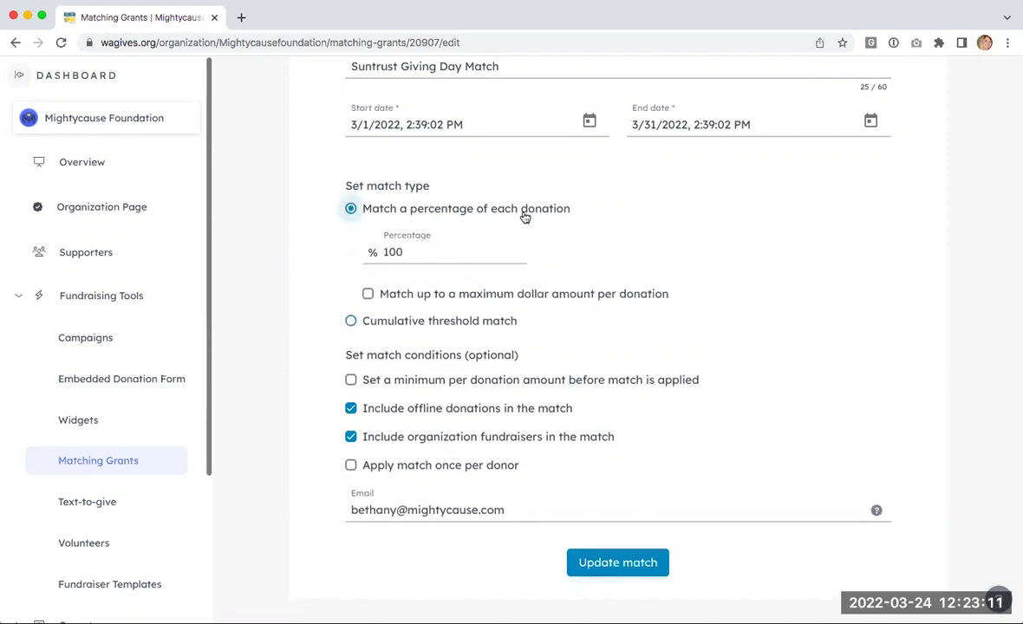
Step: Try match percentages of 200 and 300 for each donation, then restore 100
left_click(386, 252)
left_click_drag(385, 252, 391, 251)
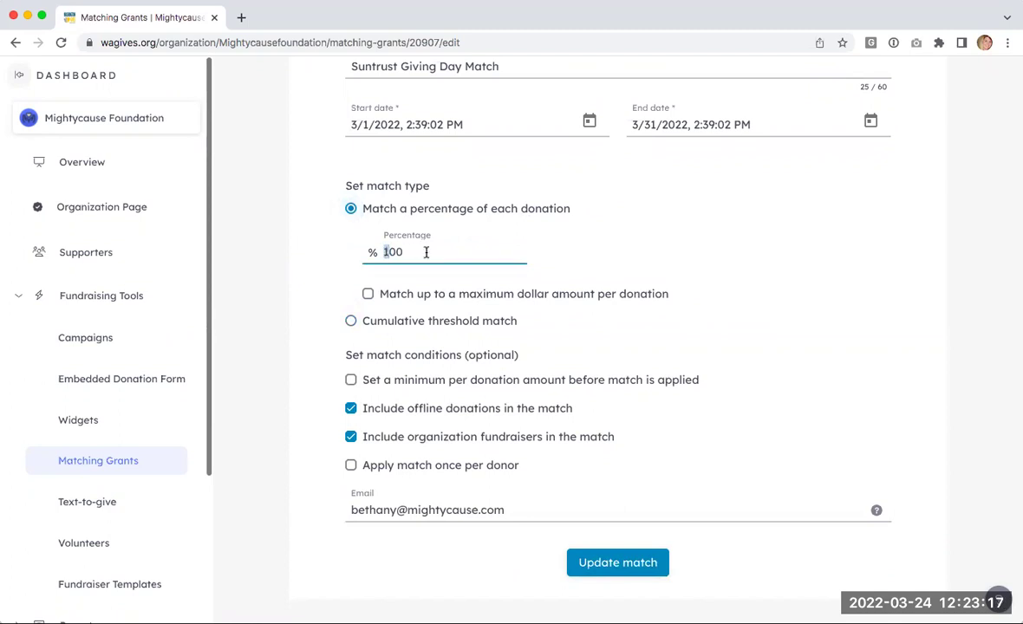
type("2")
left_click(388, 251)
type("3")
key("Left")
key("BackSpace")
key("BackSpace")
key("Delete")
type("1")
Step: Switch to a cumulative threshold match that applies the total match when 500 donations are received
scroll(376, 307, "down", 1)
left_click(373, 314)
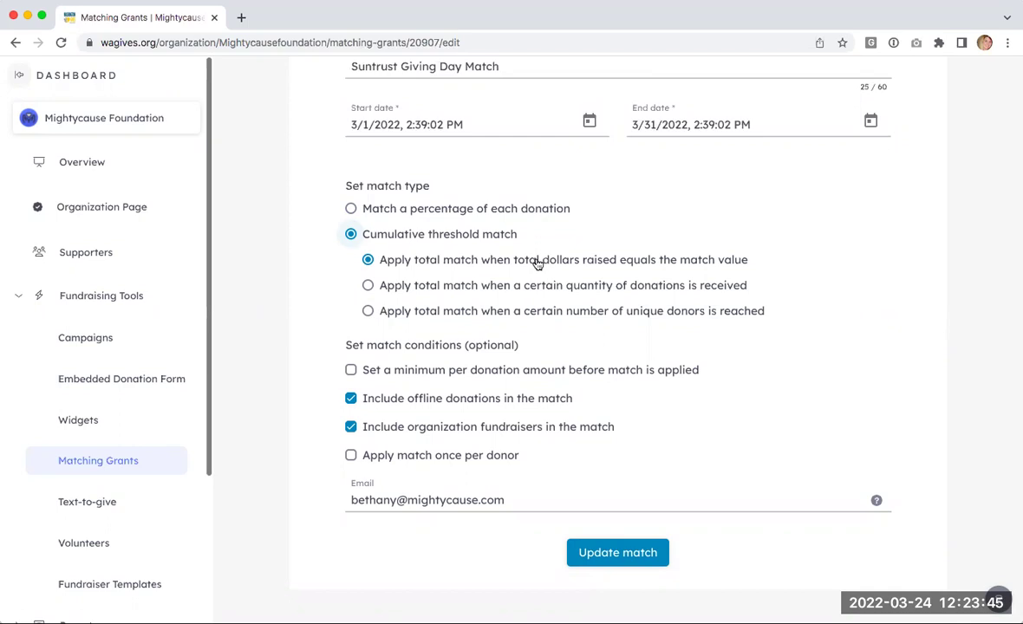
left_click(512, 293)
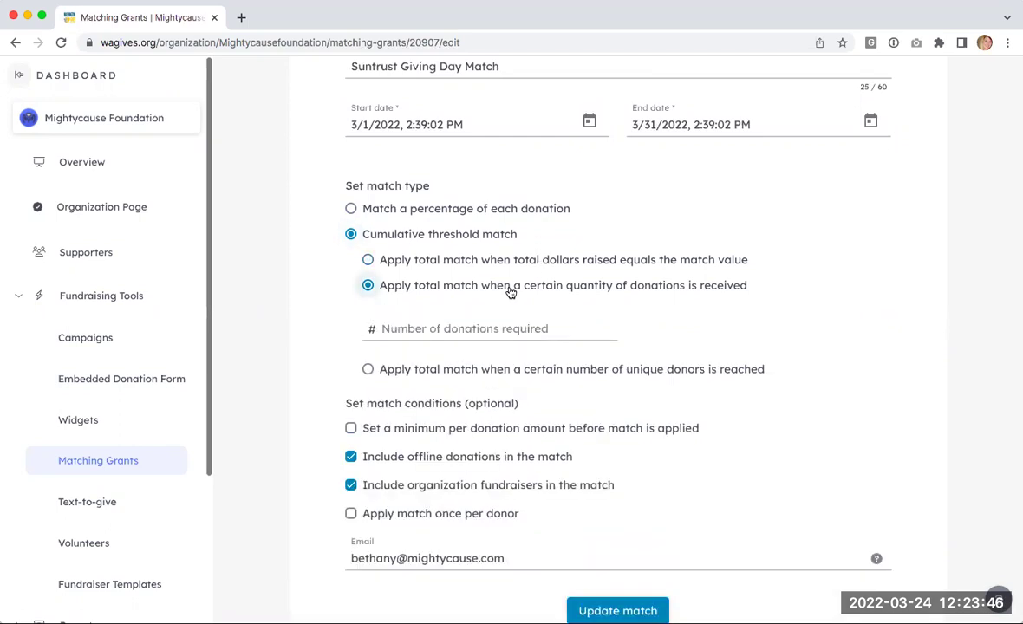
left_click(473, 327)
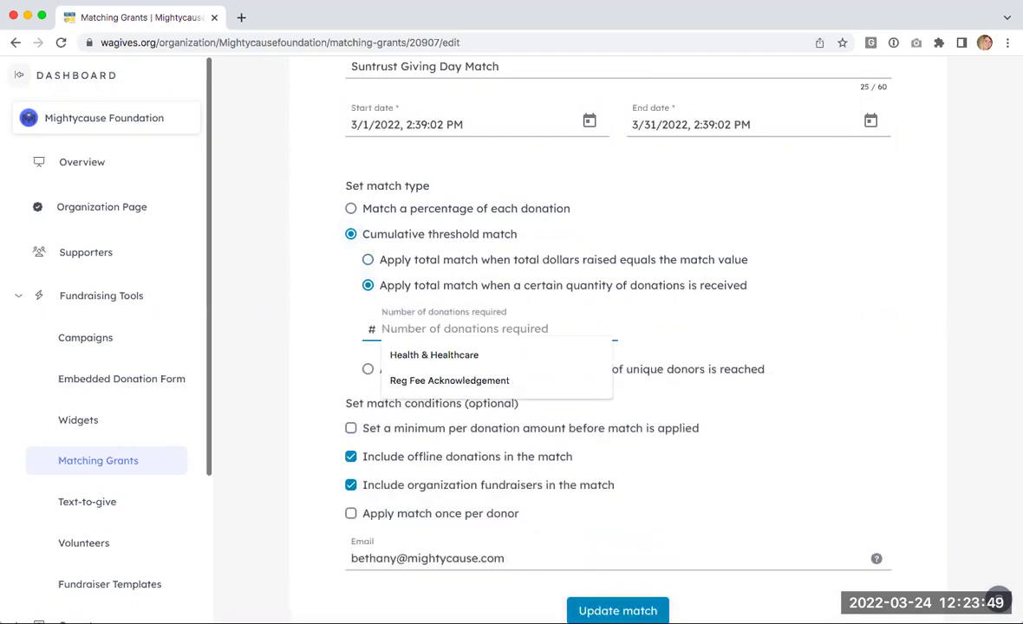
type("500")
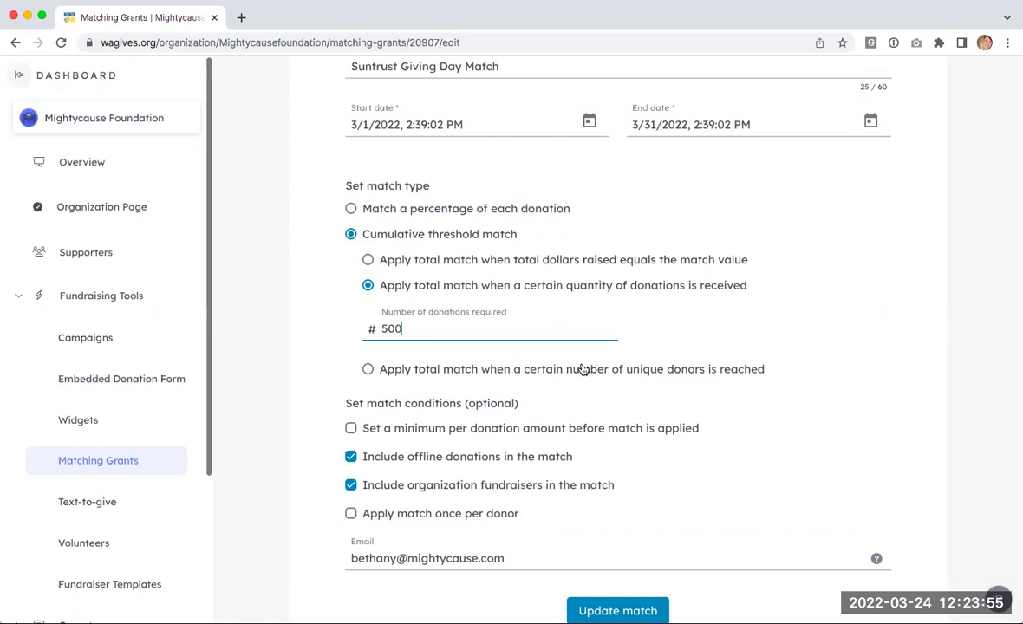
Step: Make the threshold depend on the number of unique donors and set the donors required to 100
left_click(547, 369)
left_click(490, 356)
type("100")
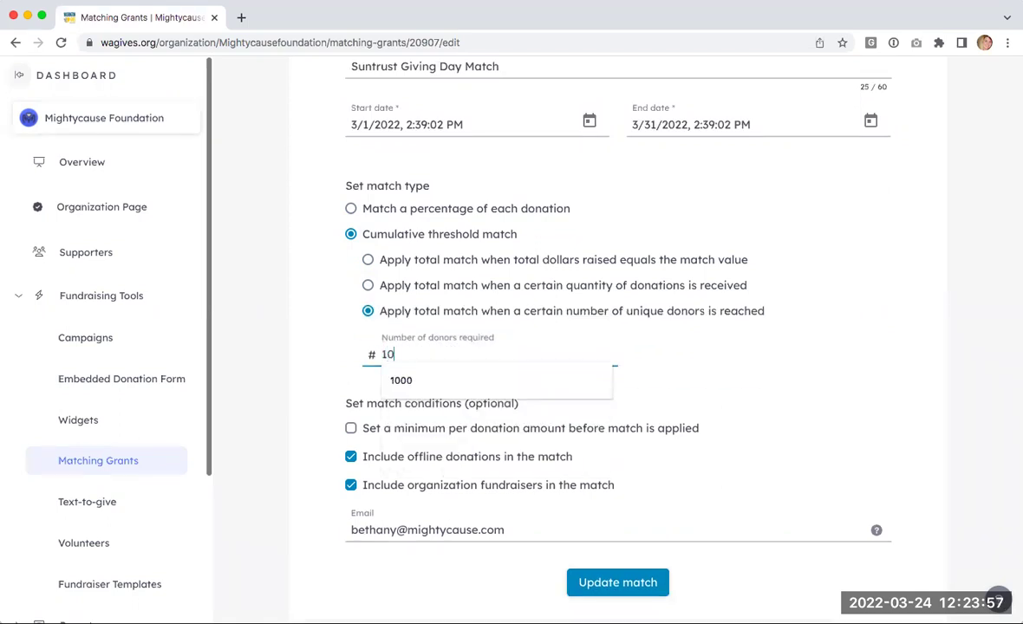
Step: Set a minimum of $50 per donation before the match is applied
left_click(670, 368)
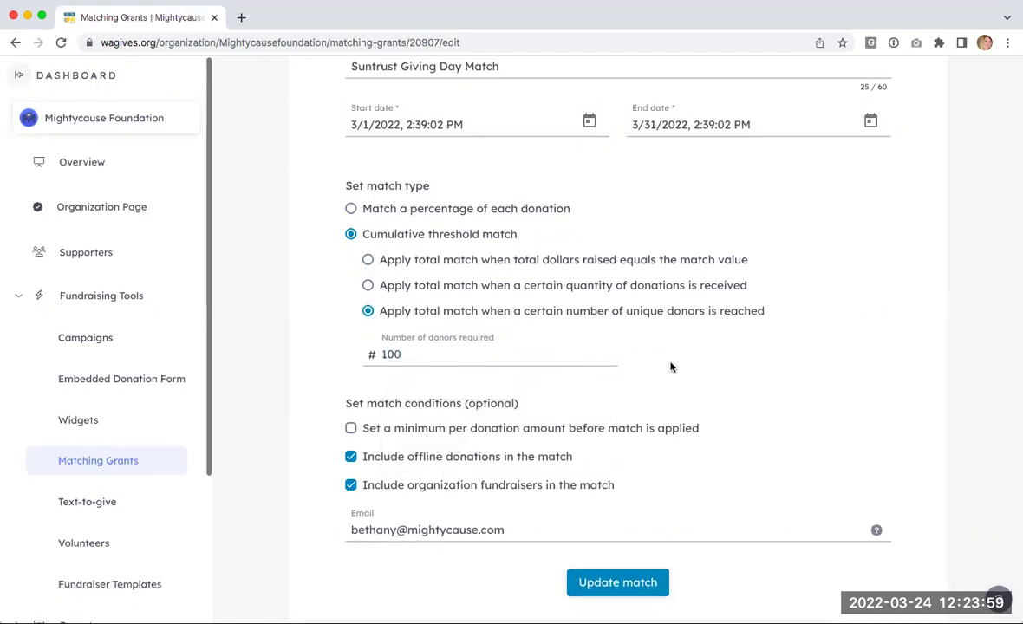
scroll(670, 367, "down", 1)
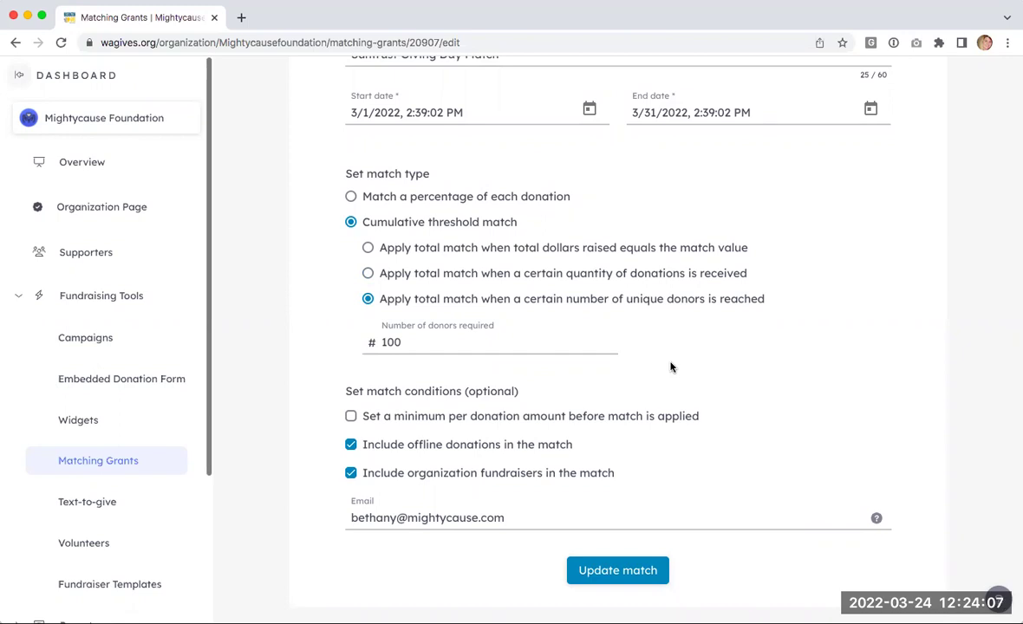
scroll(619, 316, "down", 1)
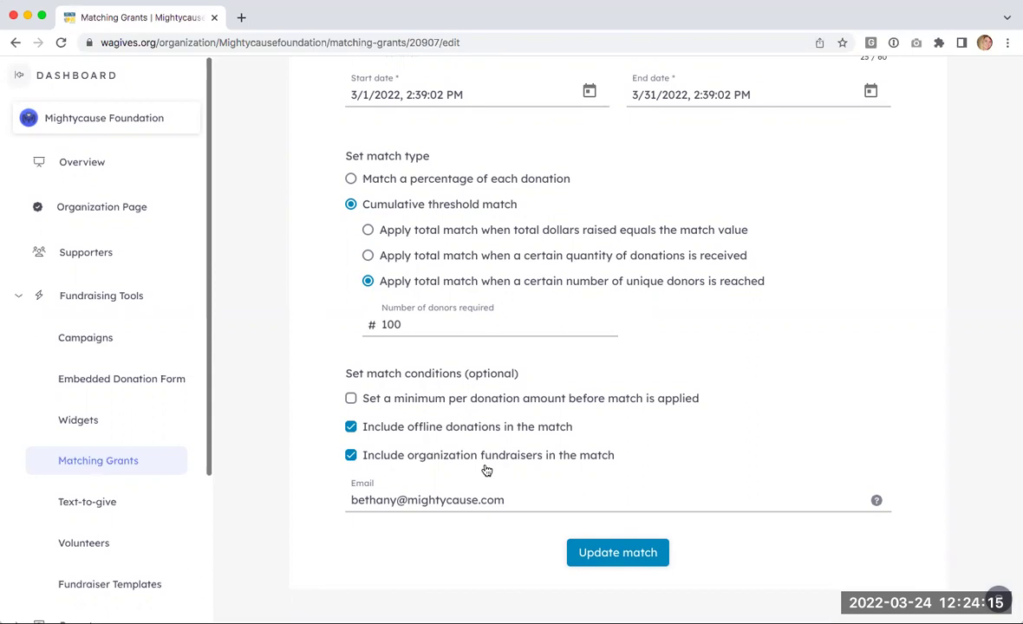
left_click(460, 401)
scroll(457, 404, "down", 1)
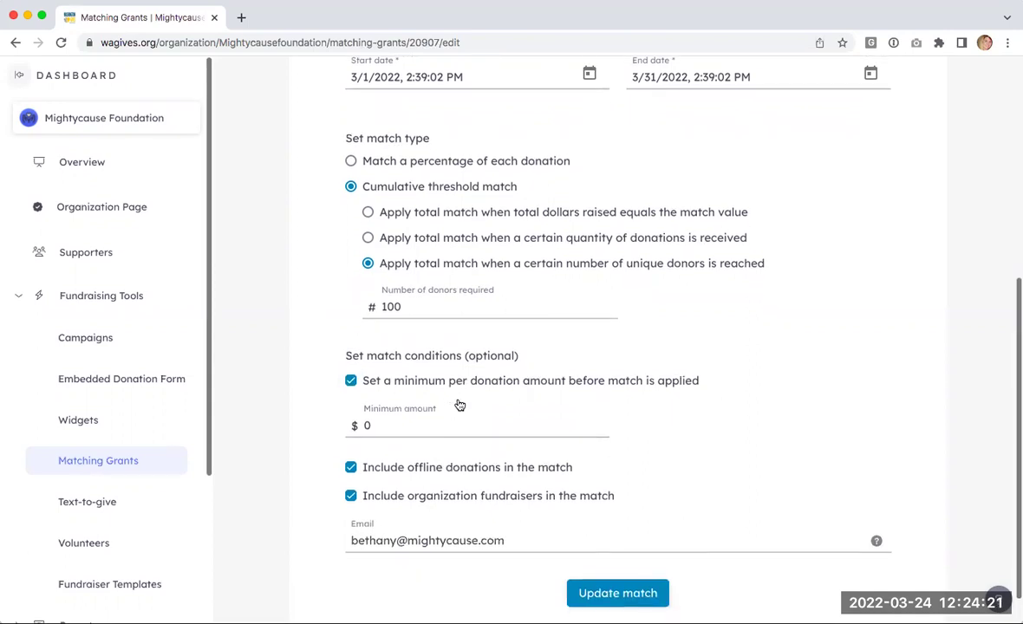
left_click_drag(397, 426, 364, 426)
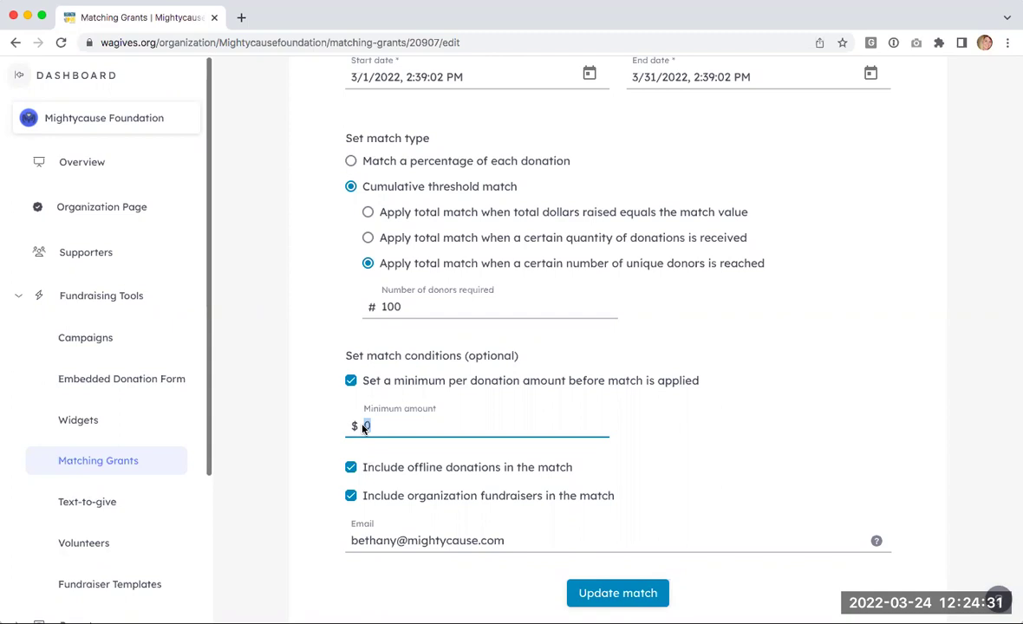
type("50")
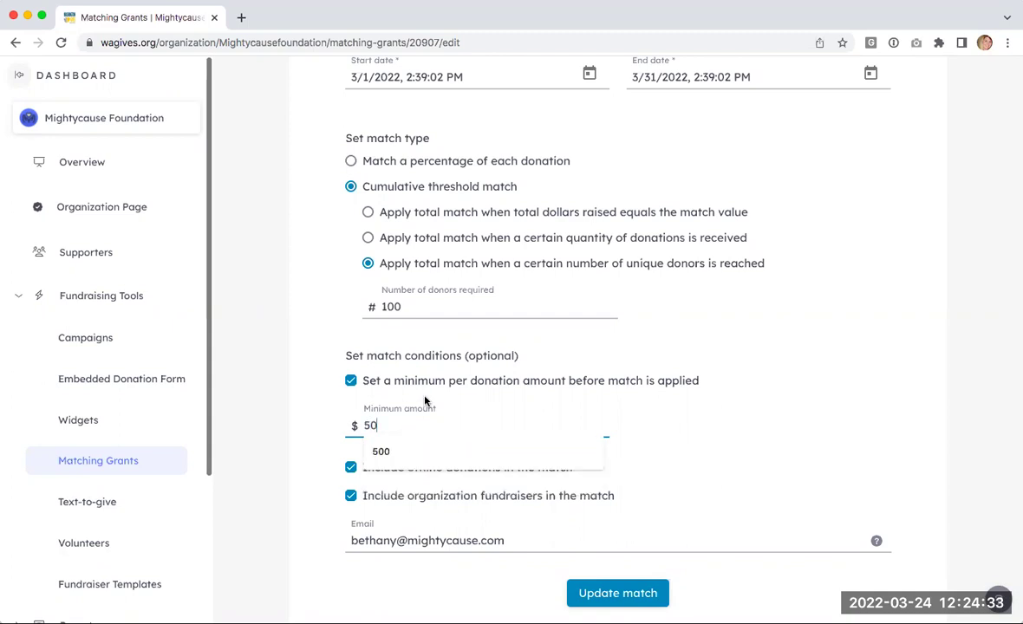
key("Escape")
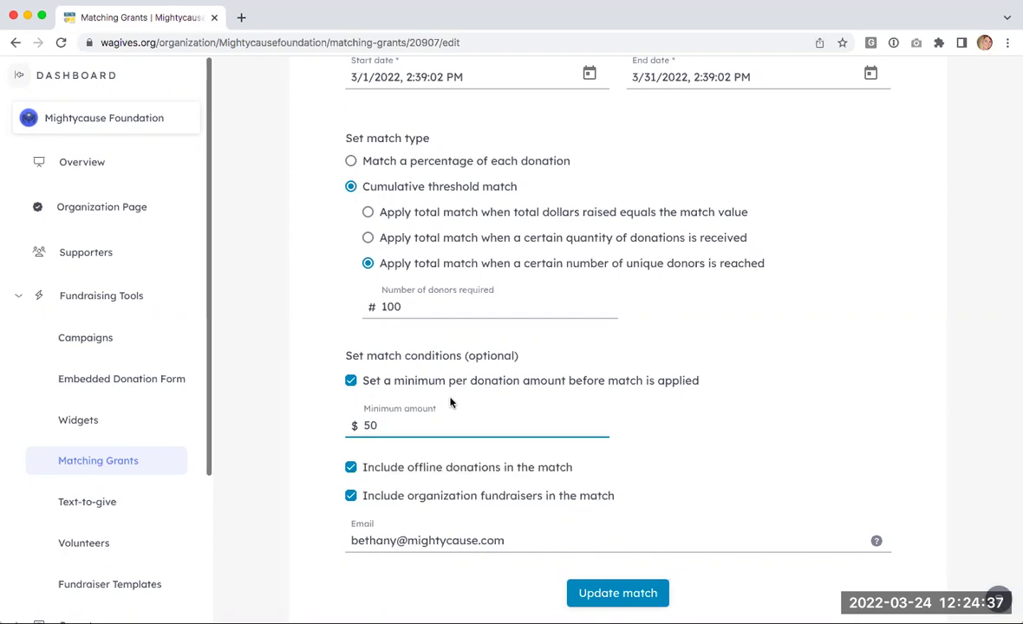
Step: Remove the minimum donation condition, and exclude organization fundraisers from the match and include them again
left_click(351, 384)
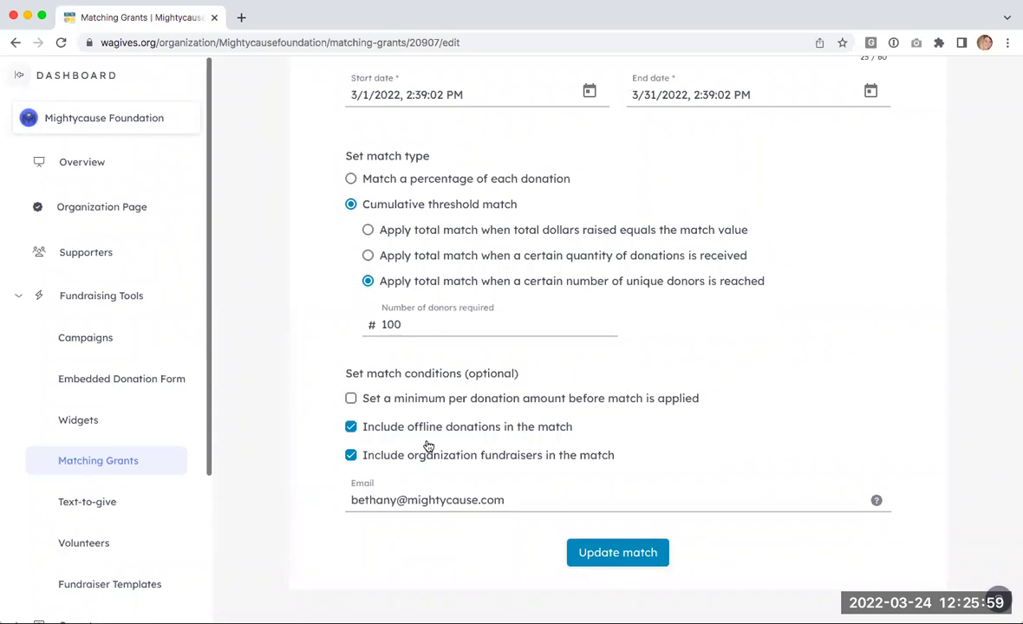
left_click(351, 456)
left_click(351, 455)
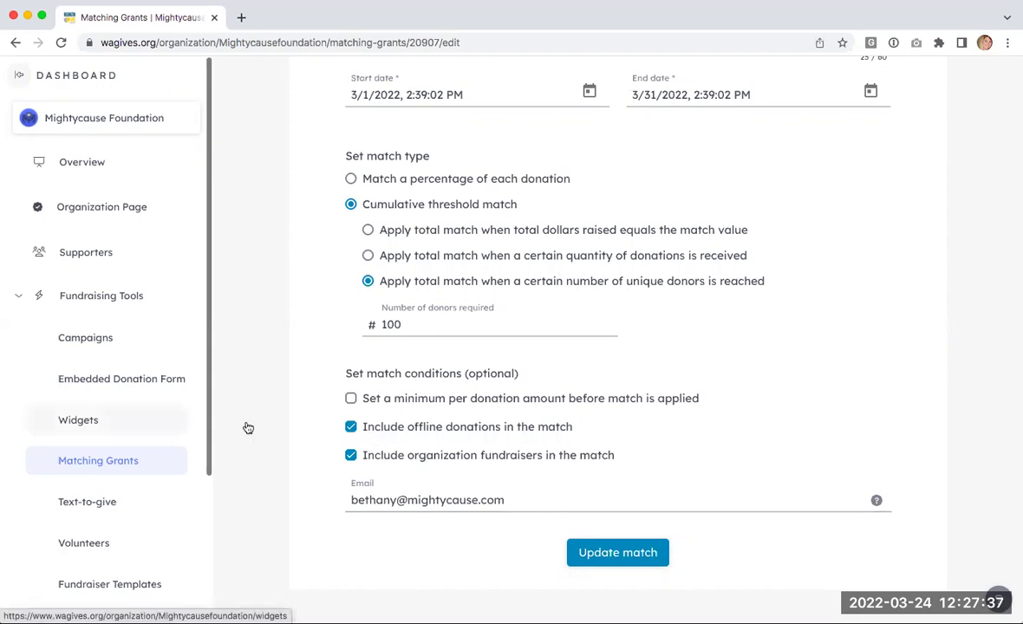
Step: Leave the match editor without updating the match and review the live Suntrust match in the Match Manager
scroll(771, 401, "up", 5)
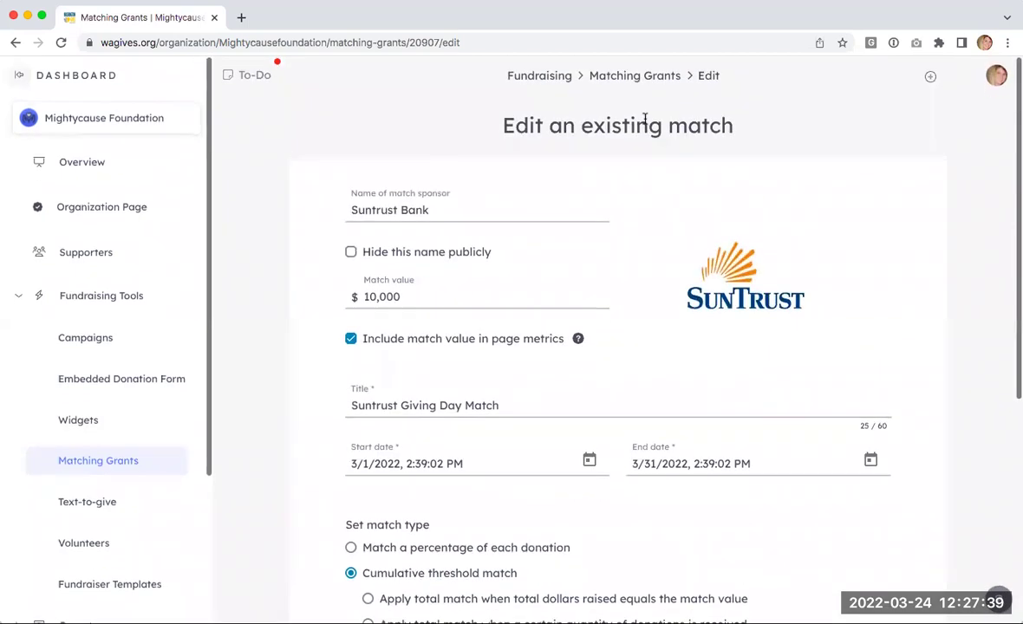
left_click(639, 76)
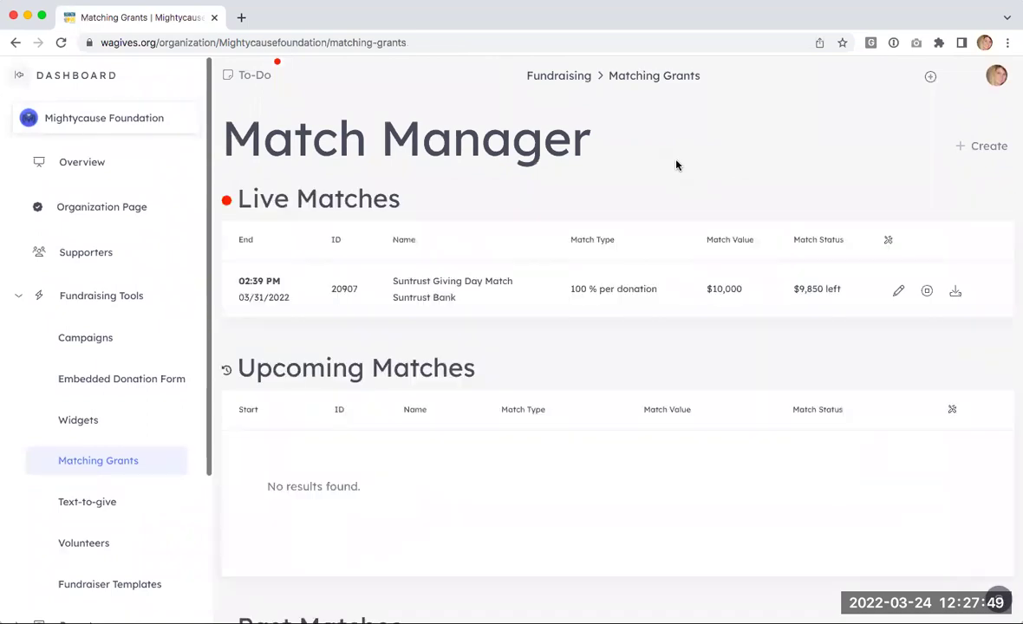
scroll(677, 165, "down", 1)
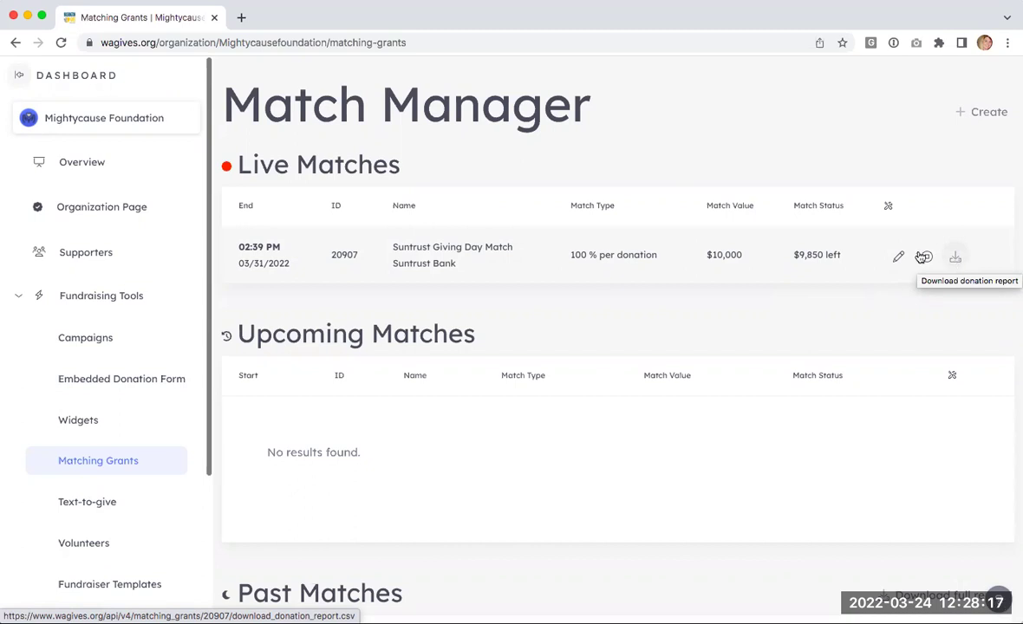
Step: Open the Mightycause Foundation organization page and browse it with edit mode turned off
left_click(102, 213)
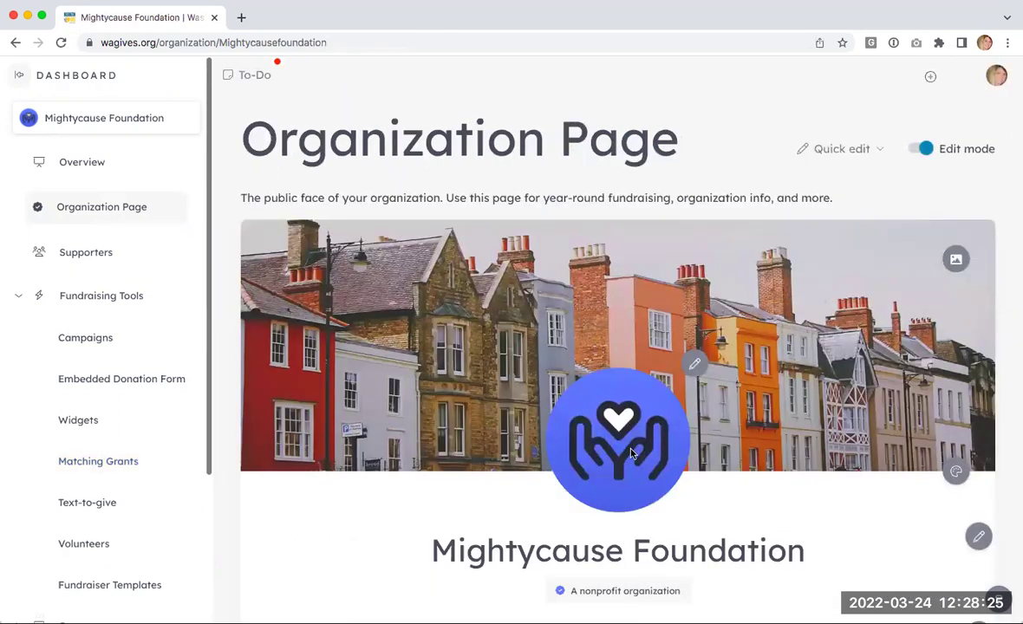
left_click(921, 149)
scroll(833, 259, "down", 3)
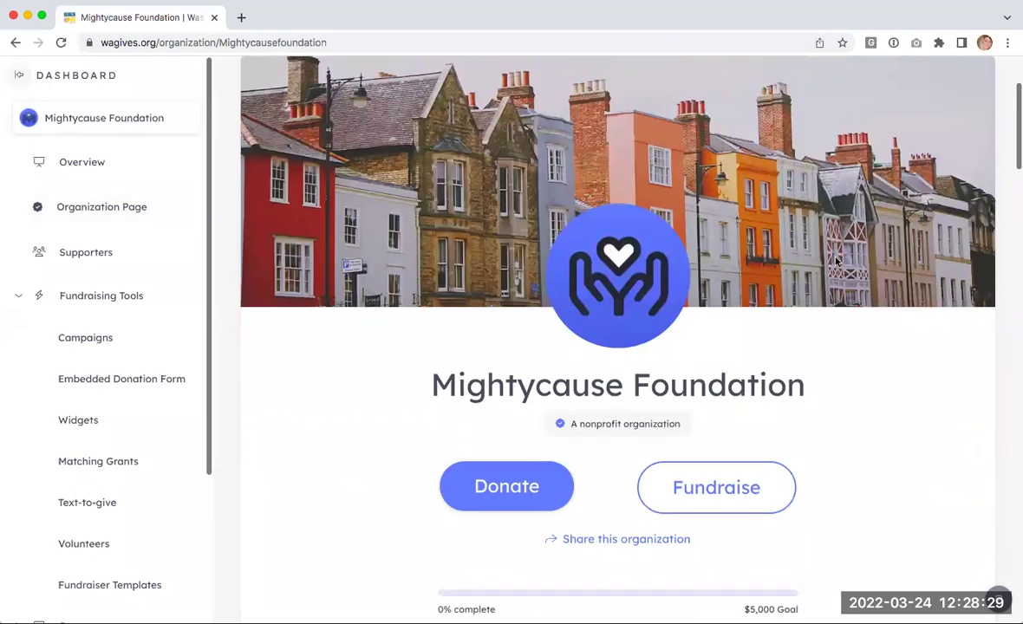
scroll(836, 260, "down", 10)
scroll(833, 258, "down", 3)
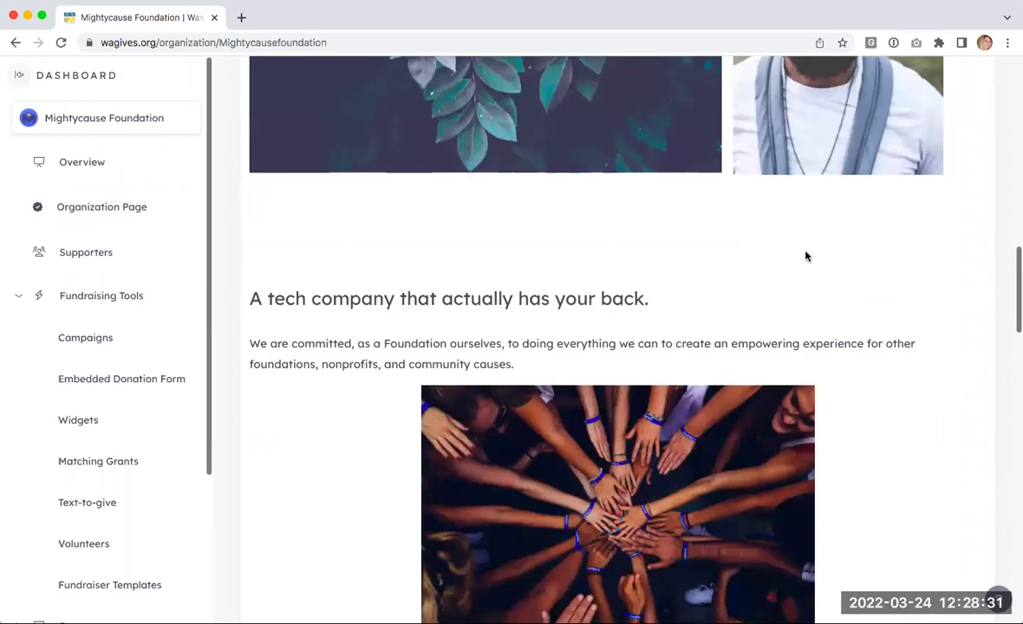
Step: Reload the organization page, turn edit mode off, and examine how the Suntrust Giving Day Match appears under Matches
left_click(458, 42)
key("Return")
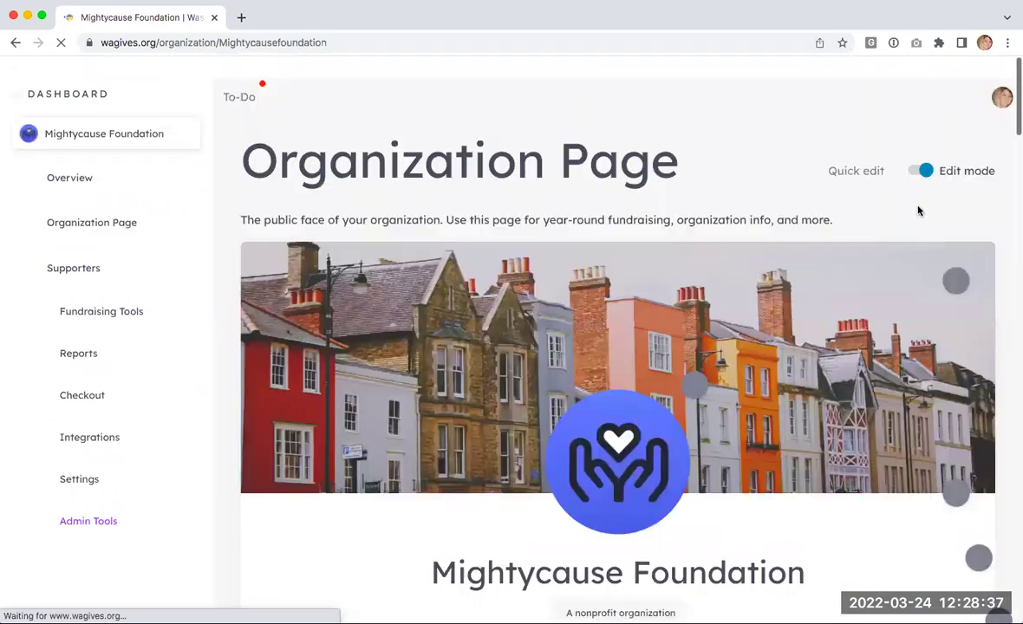
left_click(917, 148)
scroll(702, 273, "down", 3)
scroll(702, 274, "down", 12)
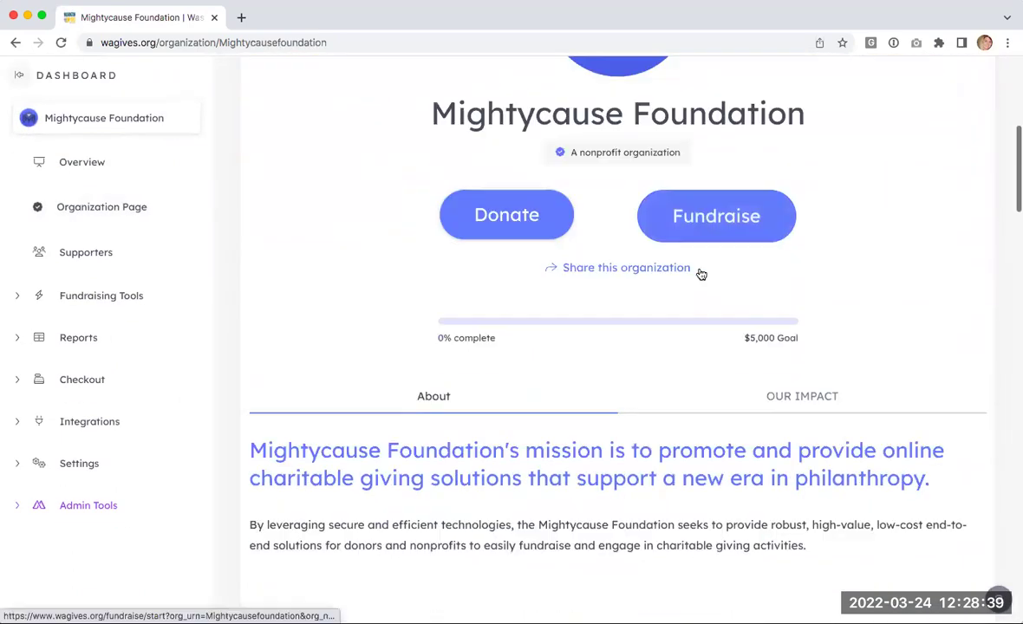
scroll(702, 273, "down", 9)
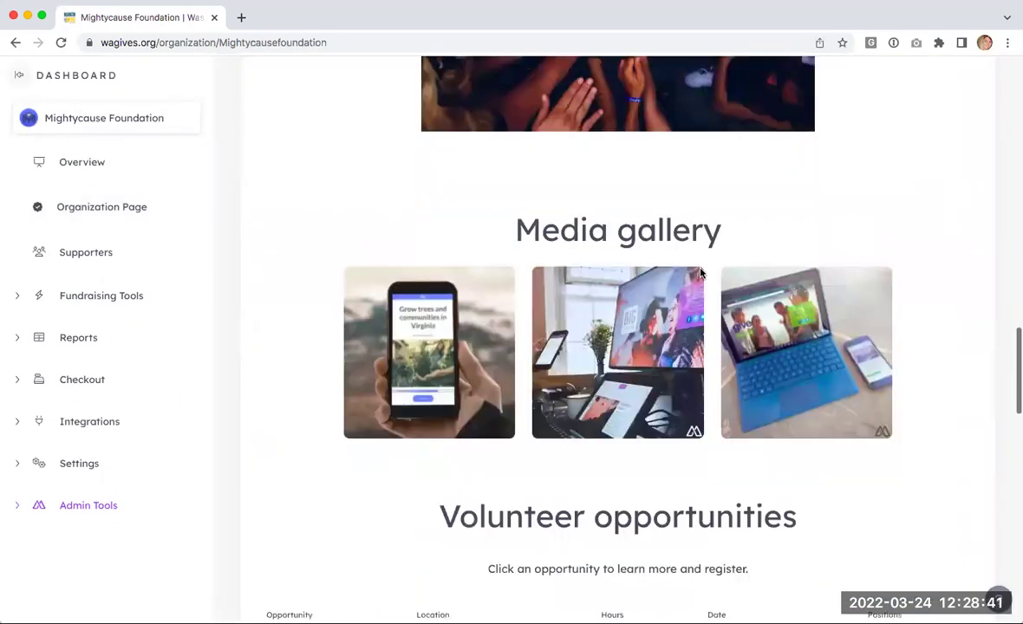
scroll(700, 274, "down", 1)
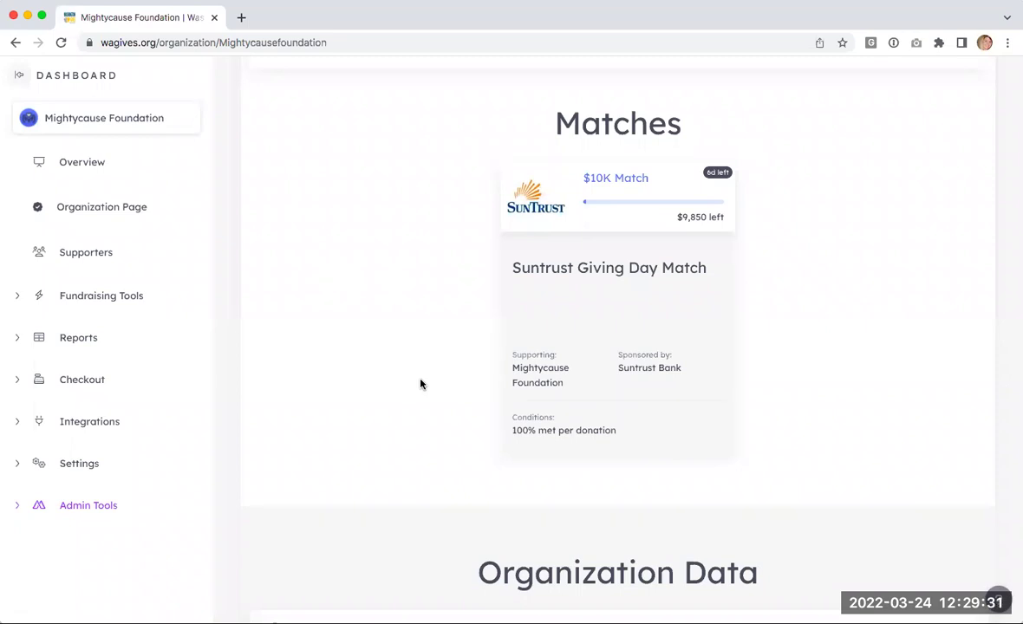
Step: Open the donor Retention report and look through its time period options, leaving This Year-to-Date selected
left_click(69, 338)
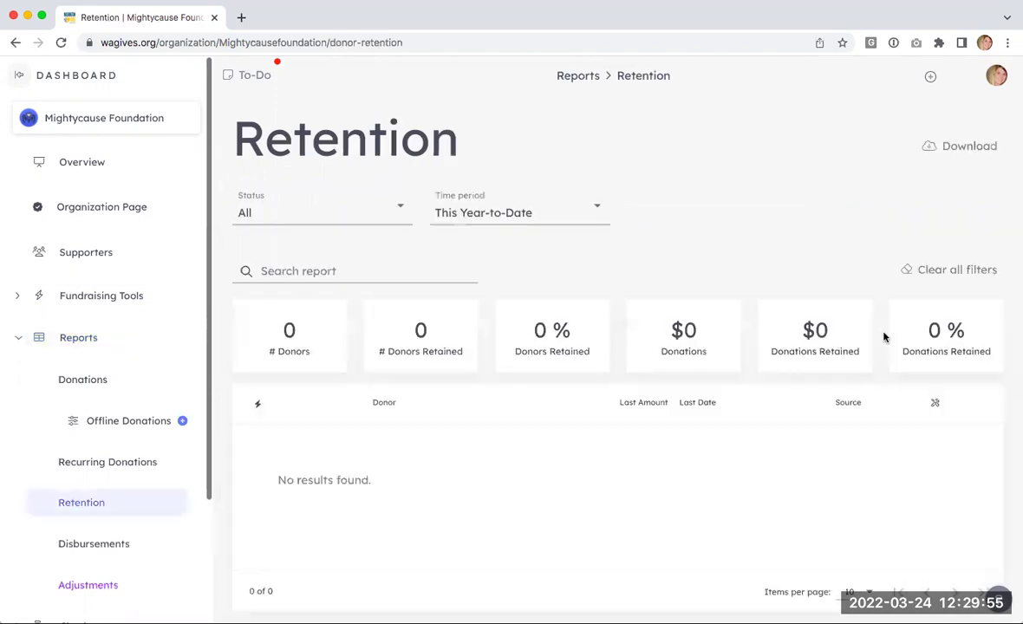
left_click(598, 217)
scroll(568, 217, "down", 1)
scroll(568, 219, "up", 4)
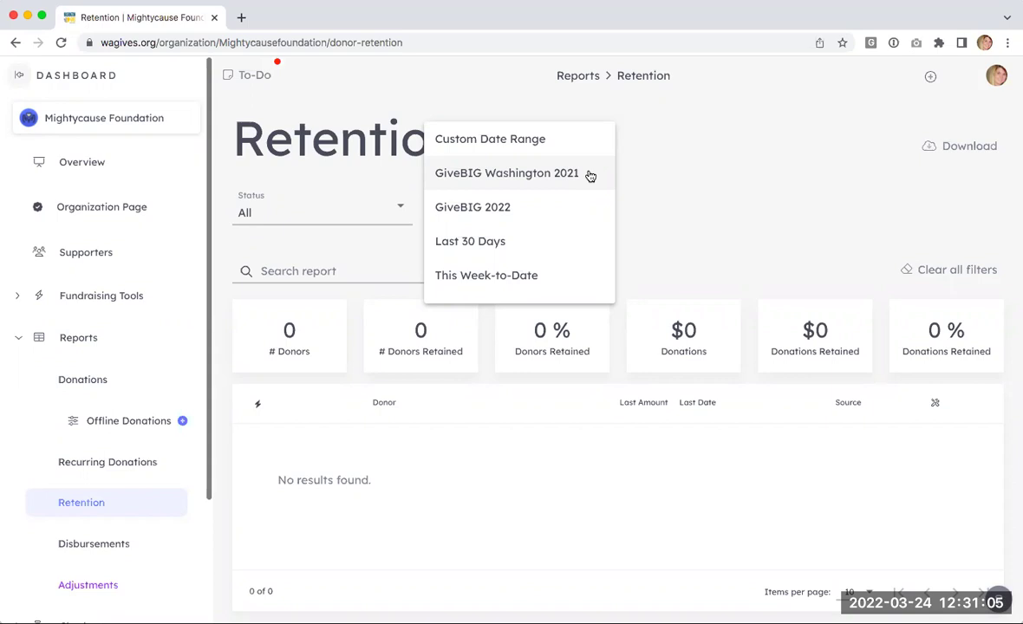
left_click(710, 209)
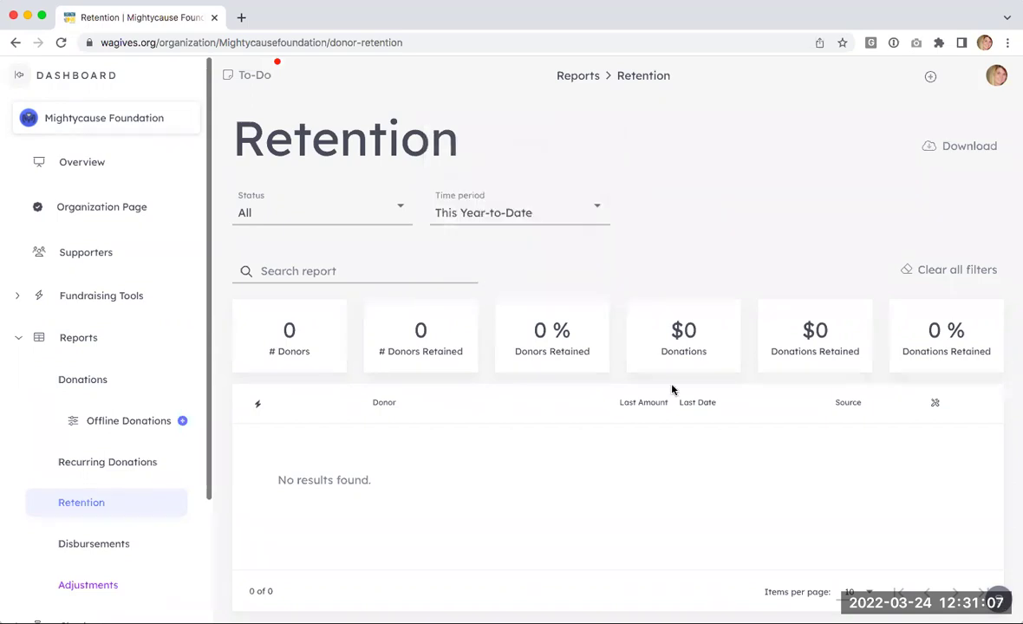